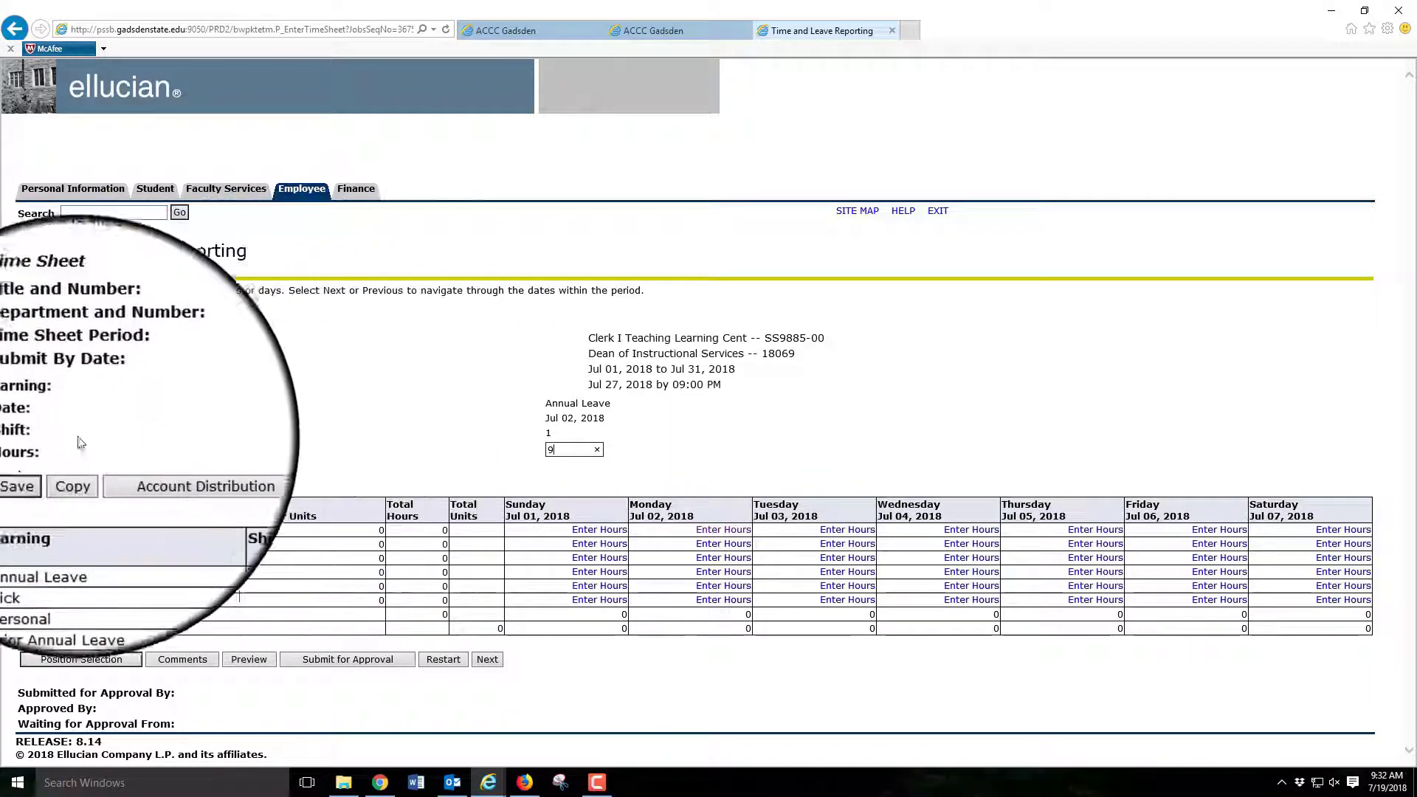
# Save 9 hours of Annual Leave for Jul 02, 2018, and record and save 8 hours for Jul 03, 2018
pyautogui.click(21, 485)
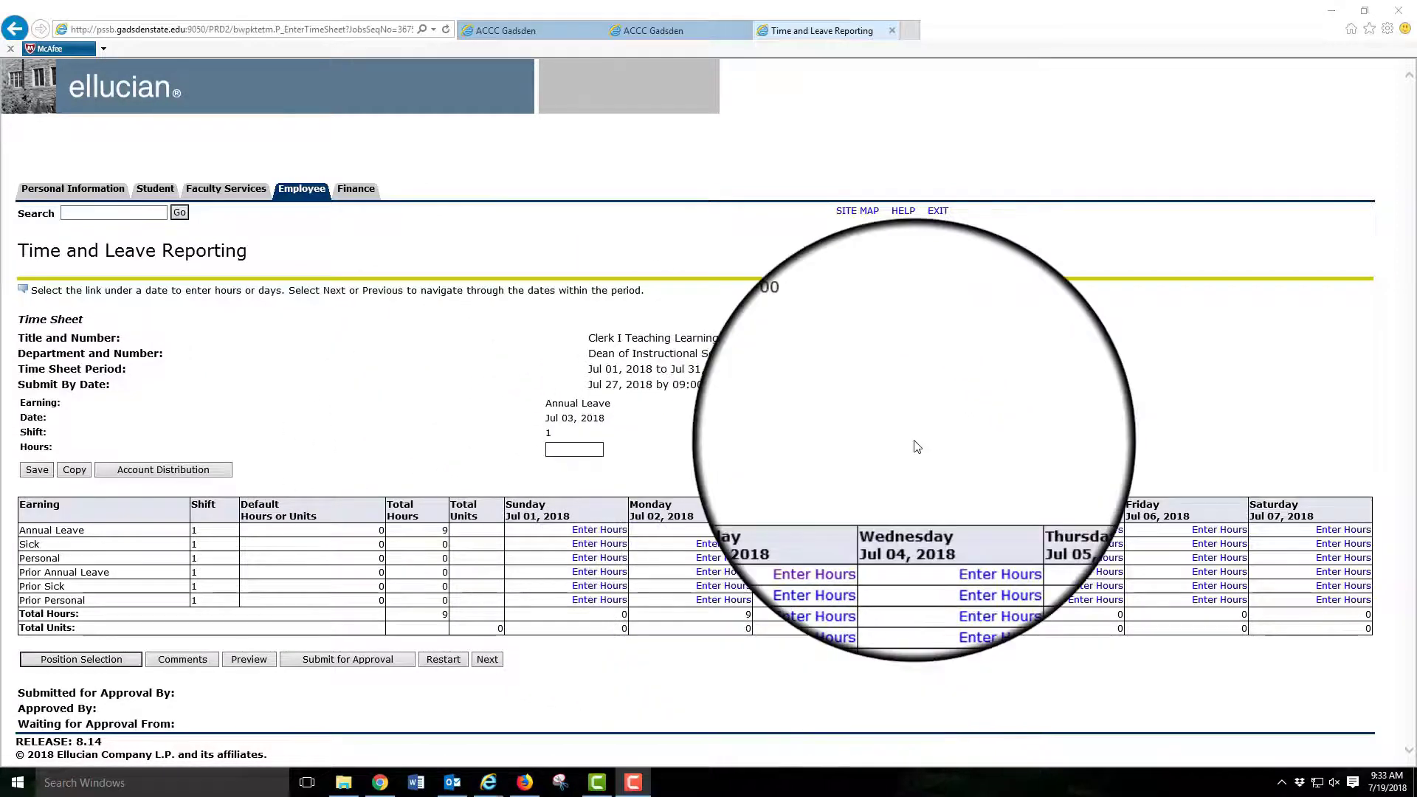
pyautogui.click(859, 533)
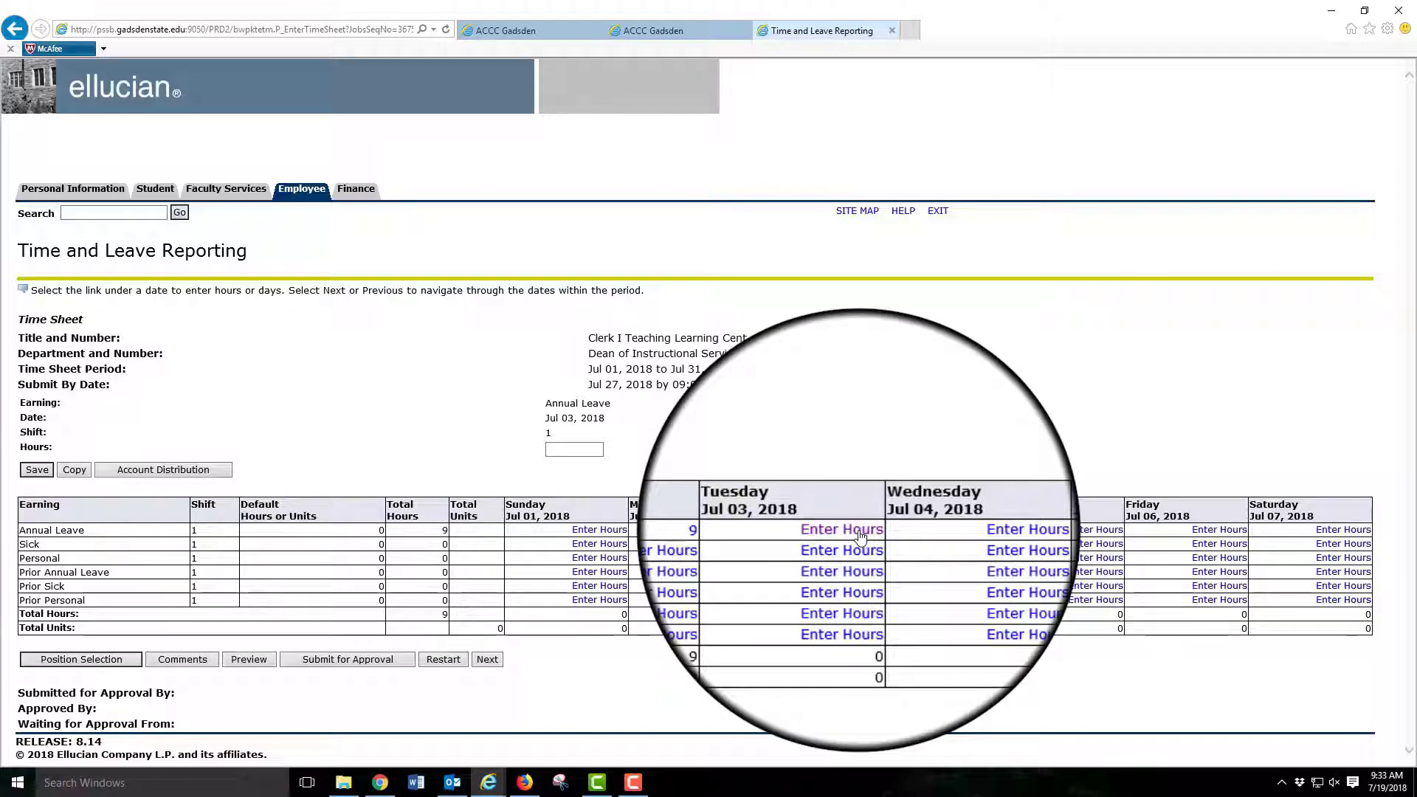
pyautogui.click(573, 450)
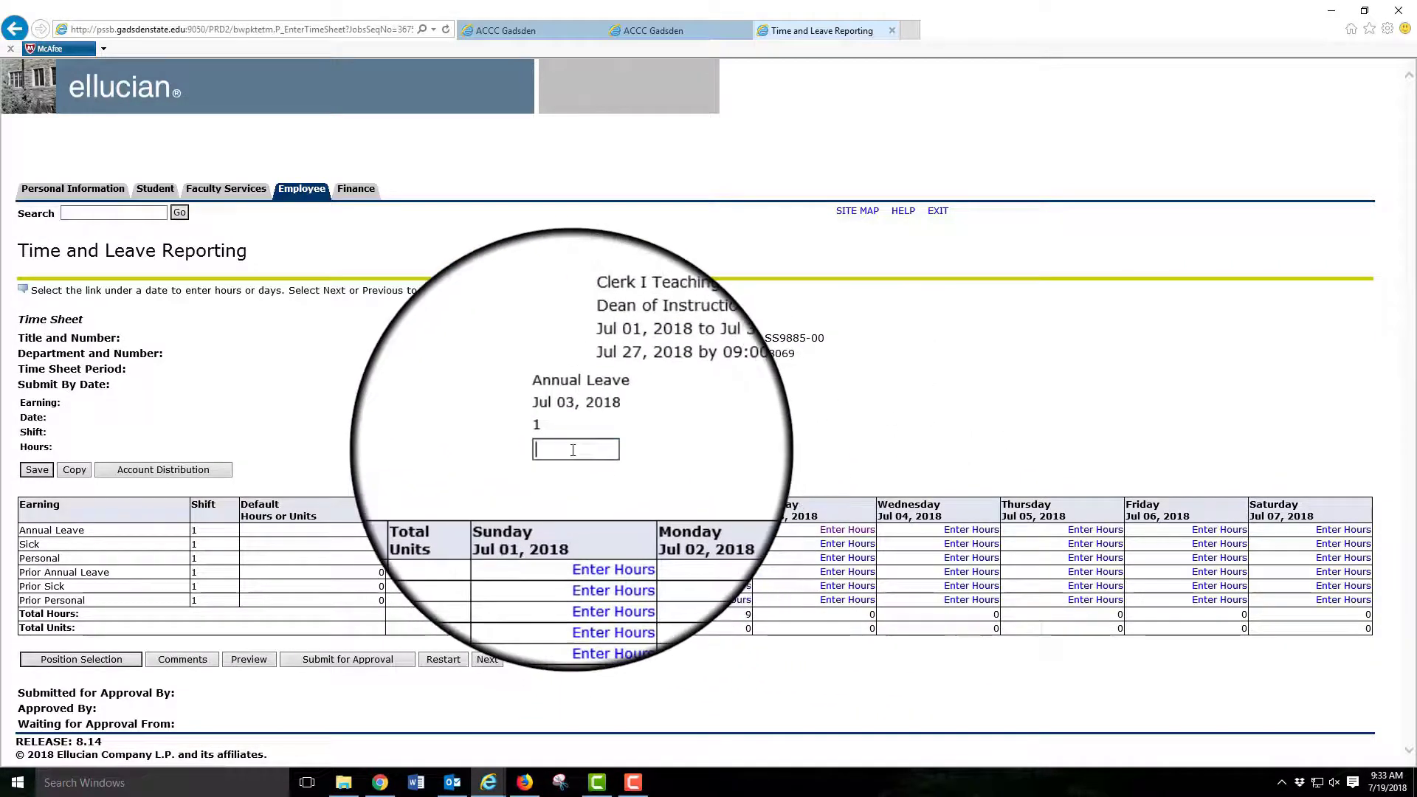
pyautogui.write('8')
pyautogui.click(38, 472)
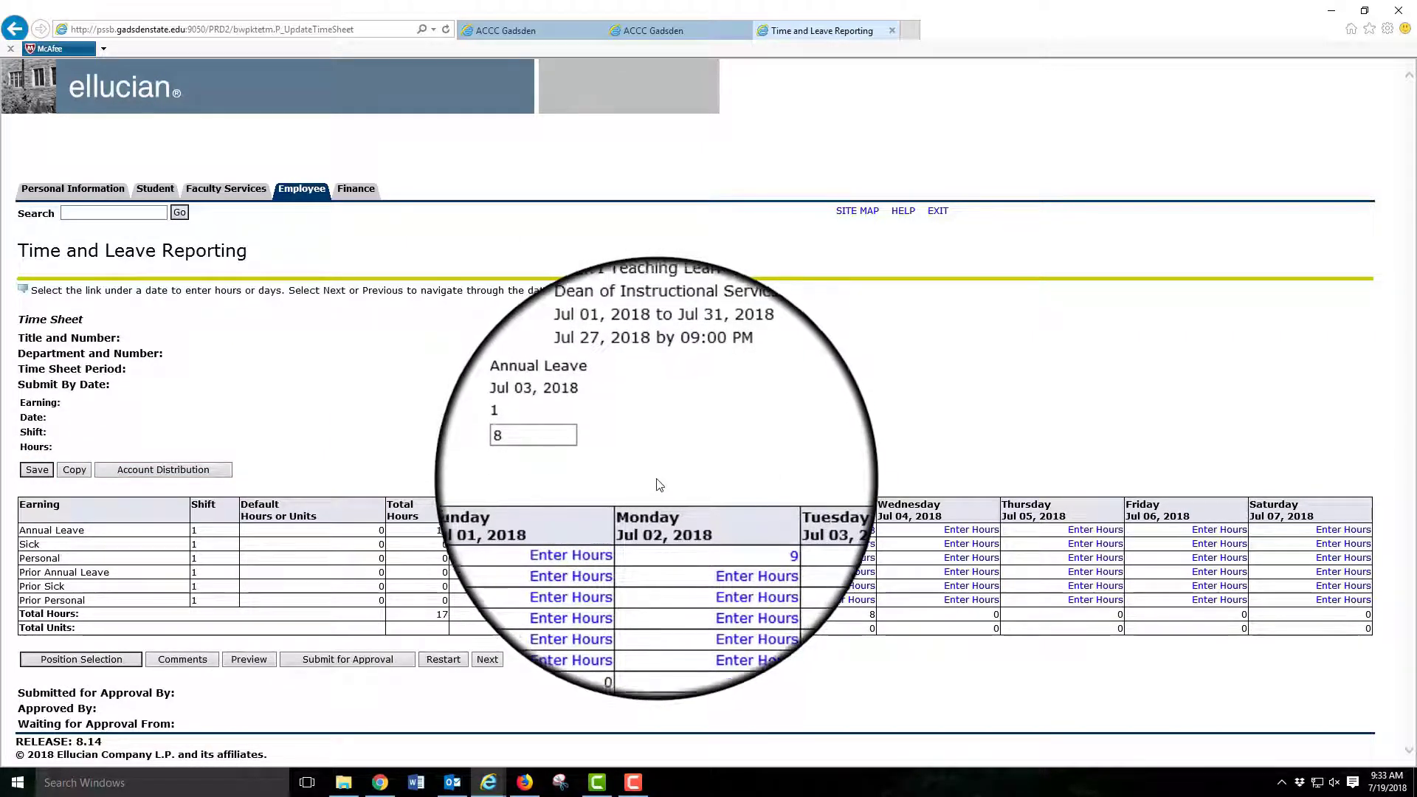
pyautogui.click(486, 665)
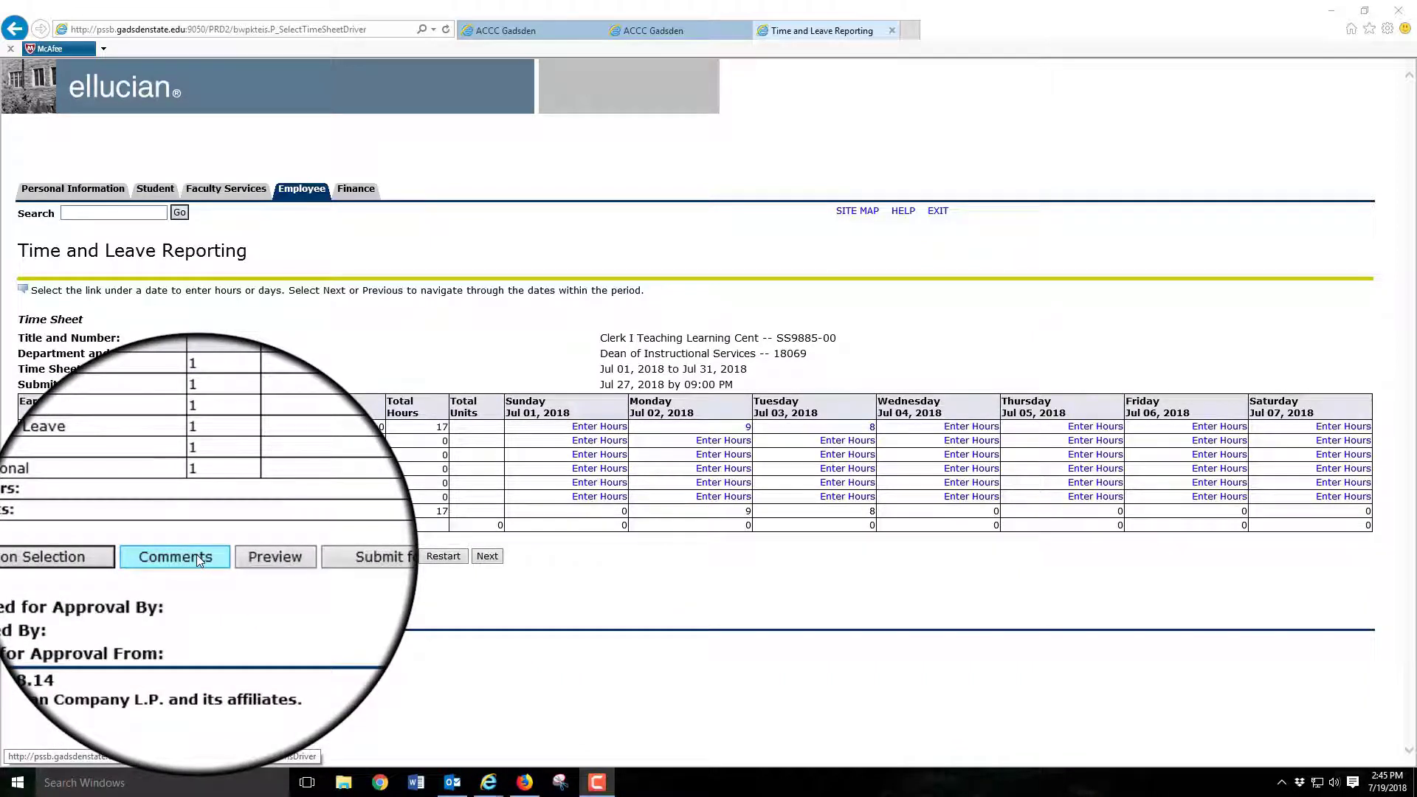
# Save a time sheet comment stating that 9 hours of Annual Leave were taken on July 2nd, and return to the time sheet
pyautogui.click(197, 557)
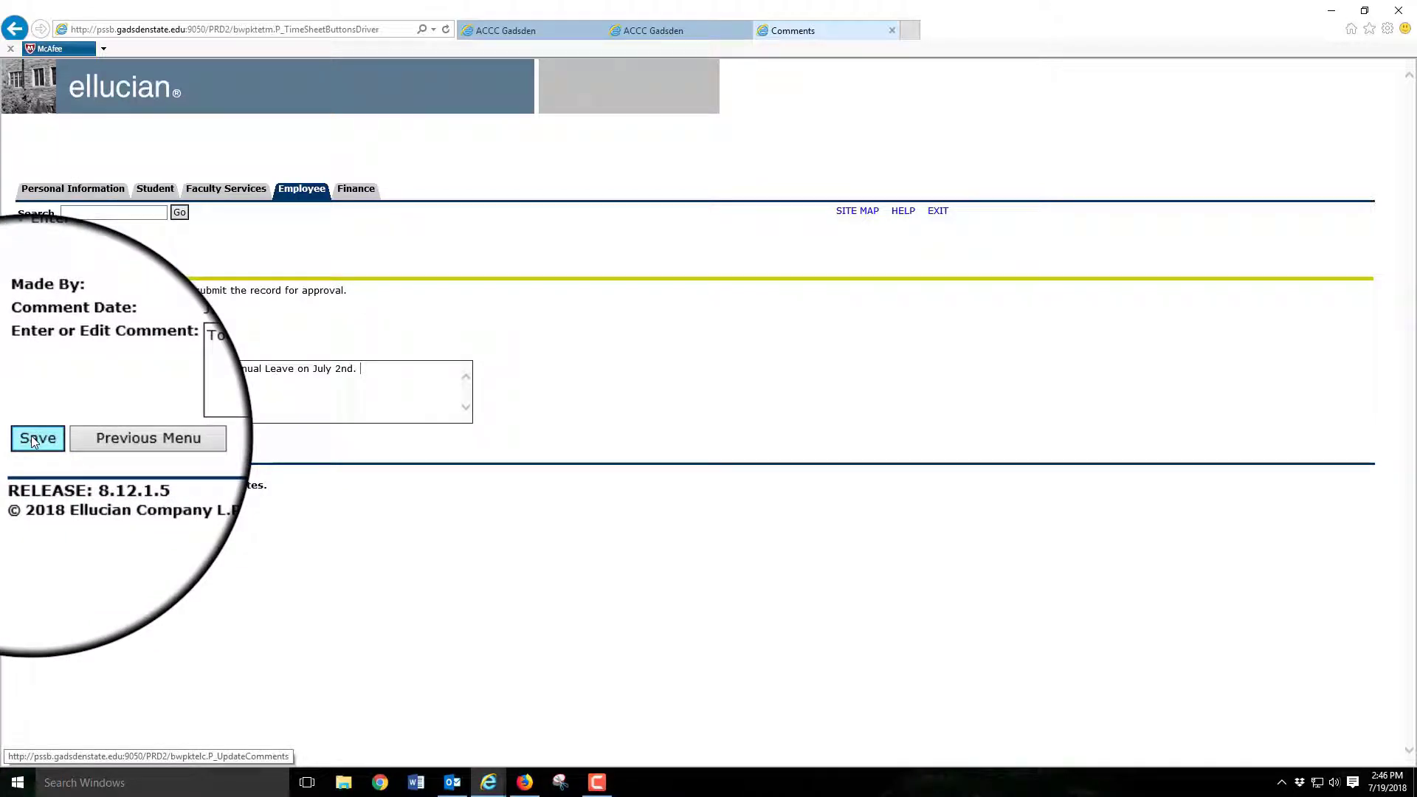
pyautogui.click(33, 442)
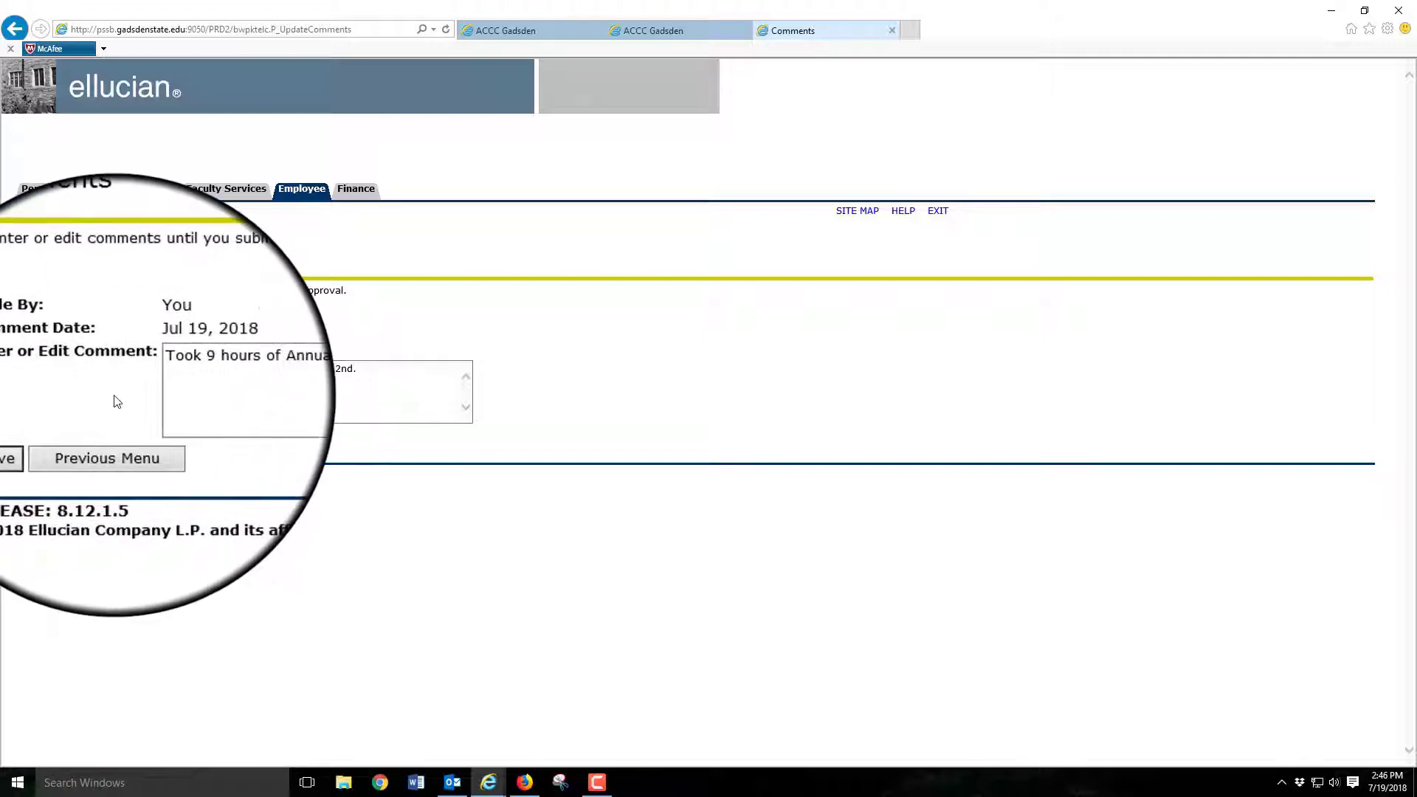
pyautogui.click(114, 436)
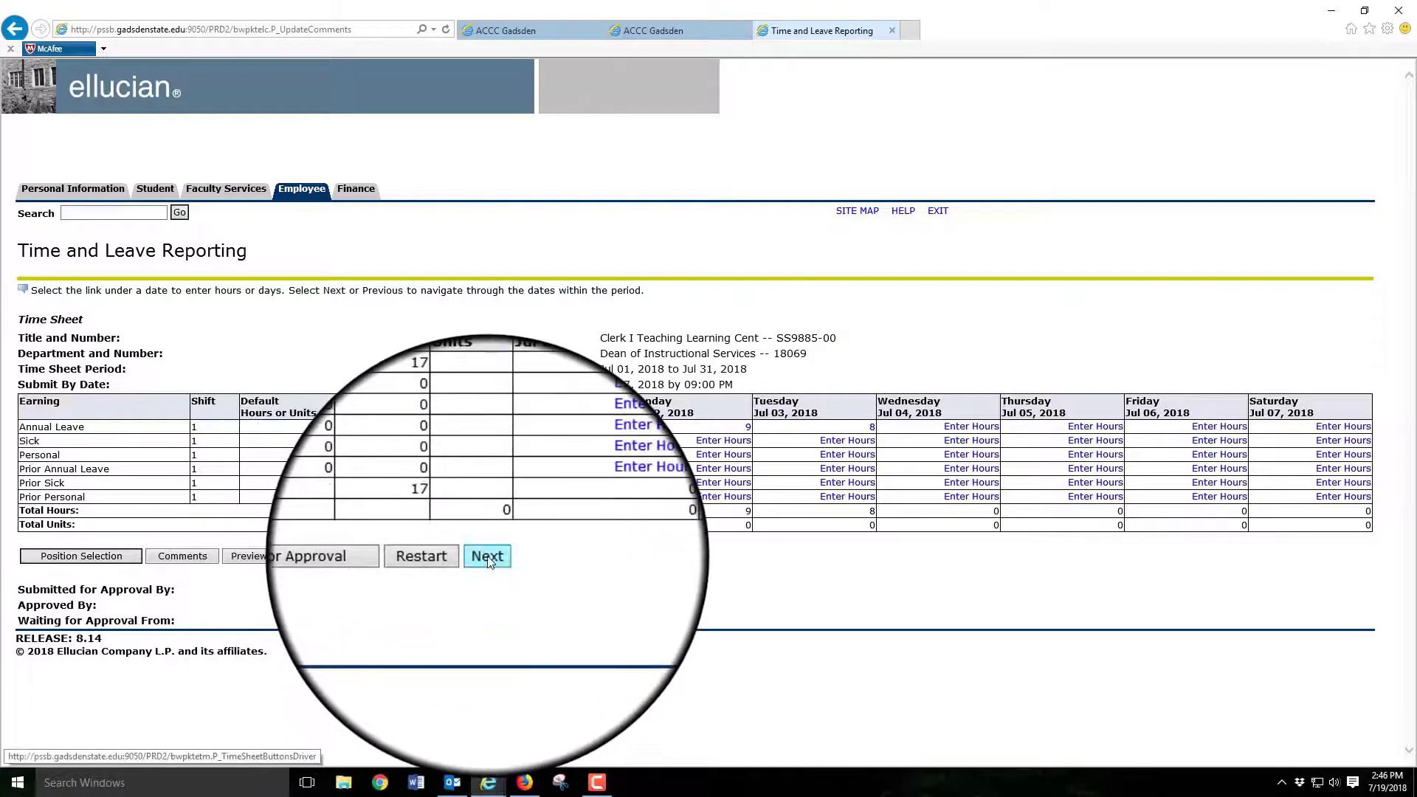
# Page through the July time sheet up to the week of Jul 22, 2018, and go back to the week of Jul 15
pyautogui.click(487, 558)
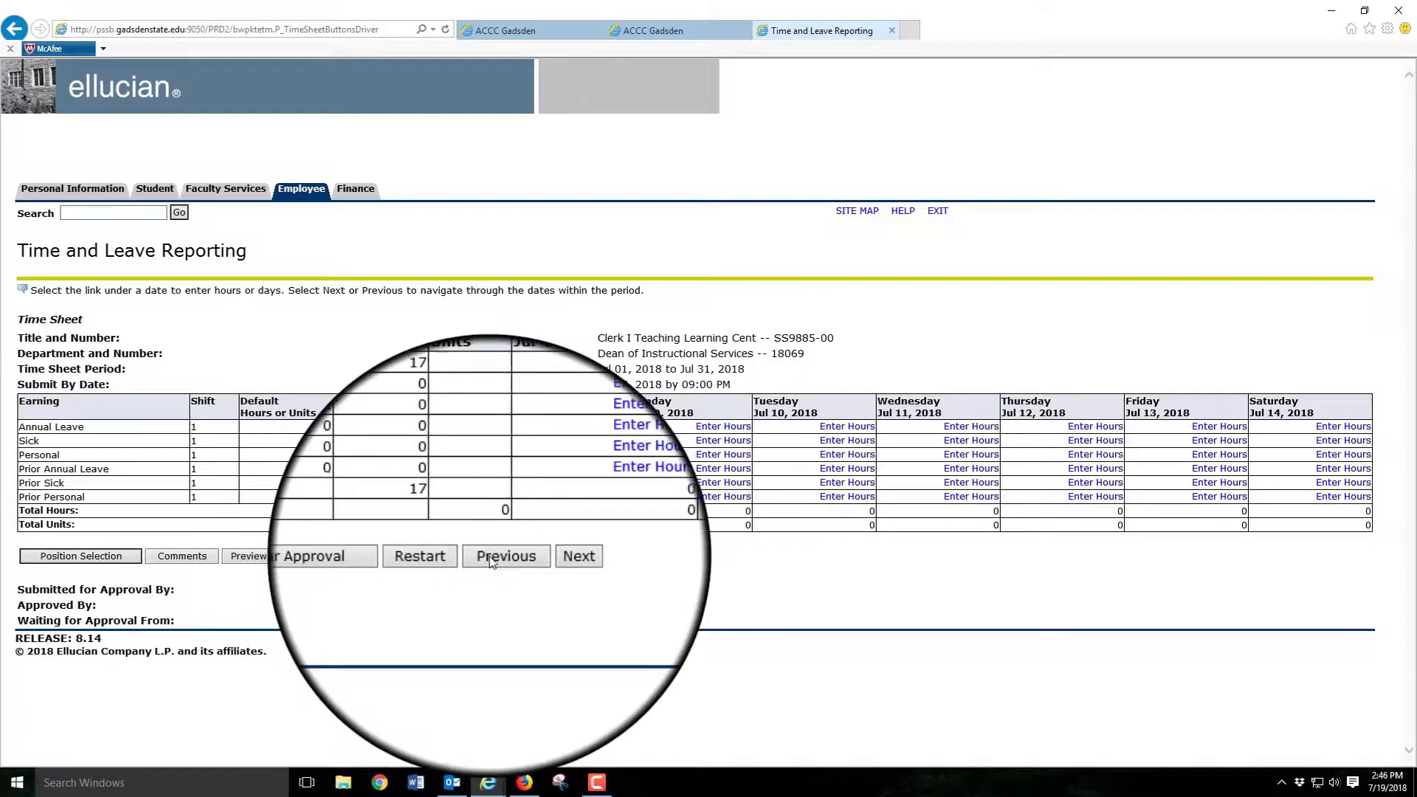
pyautogui.click(537, 557)
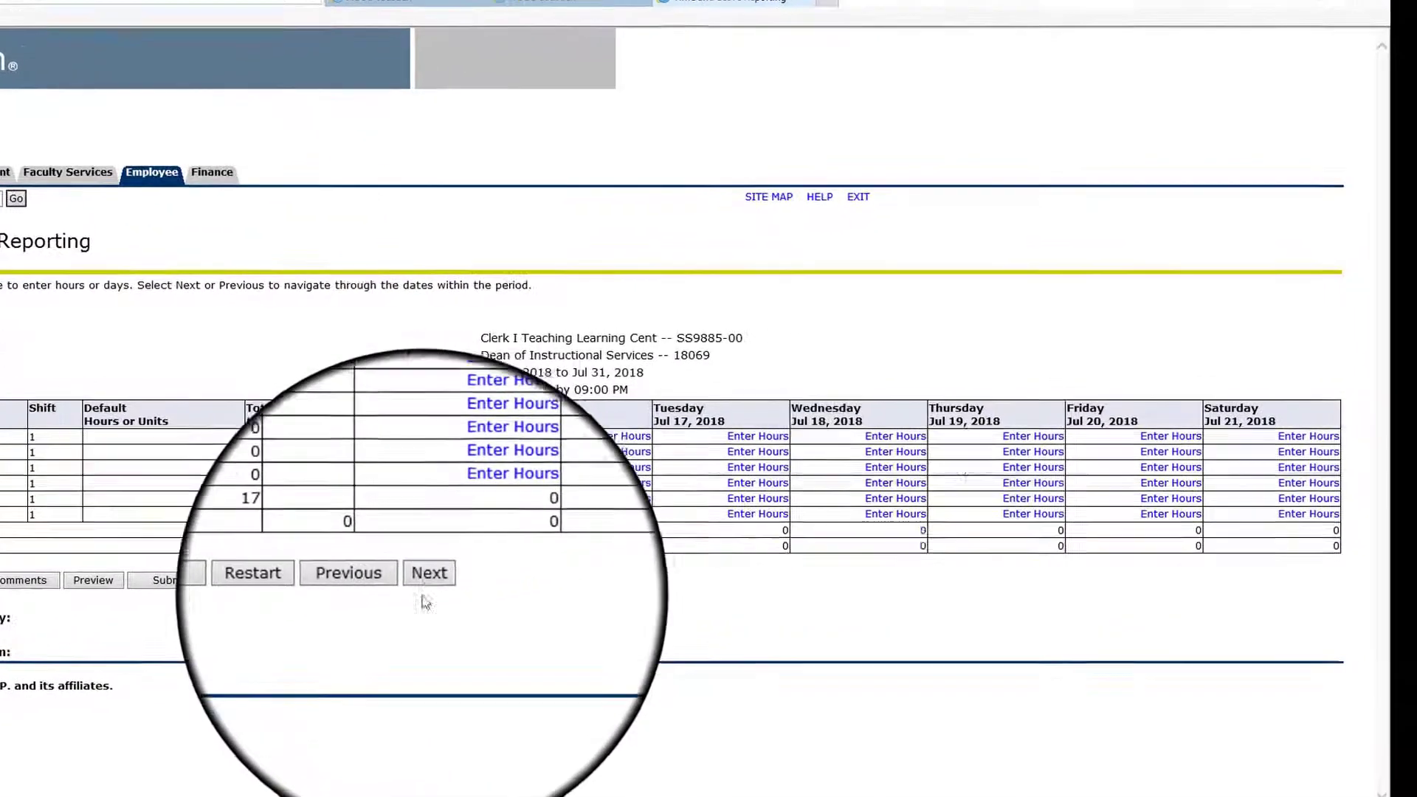
pyautogui.click(480, 570)
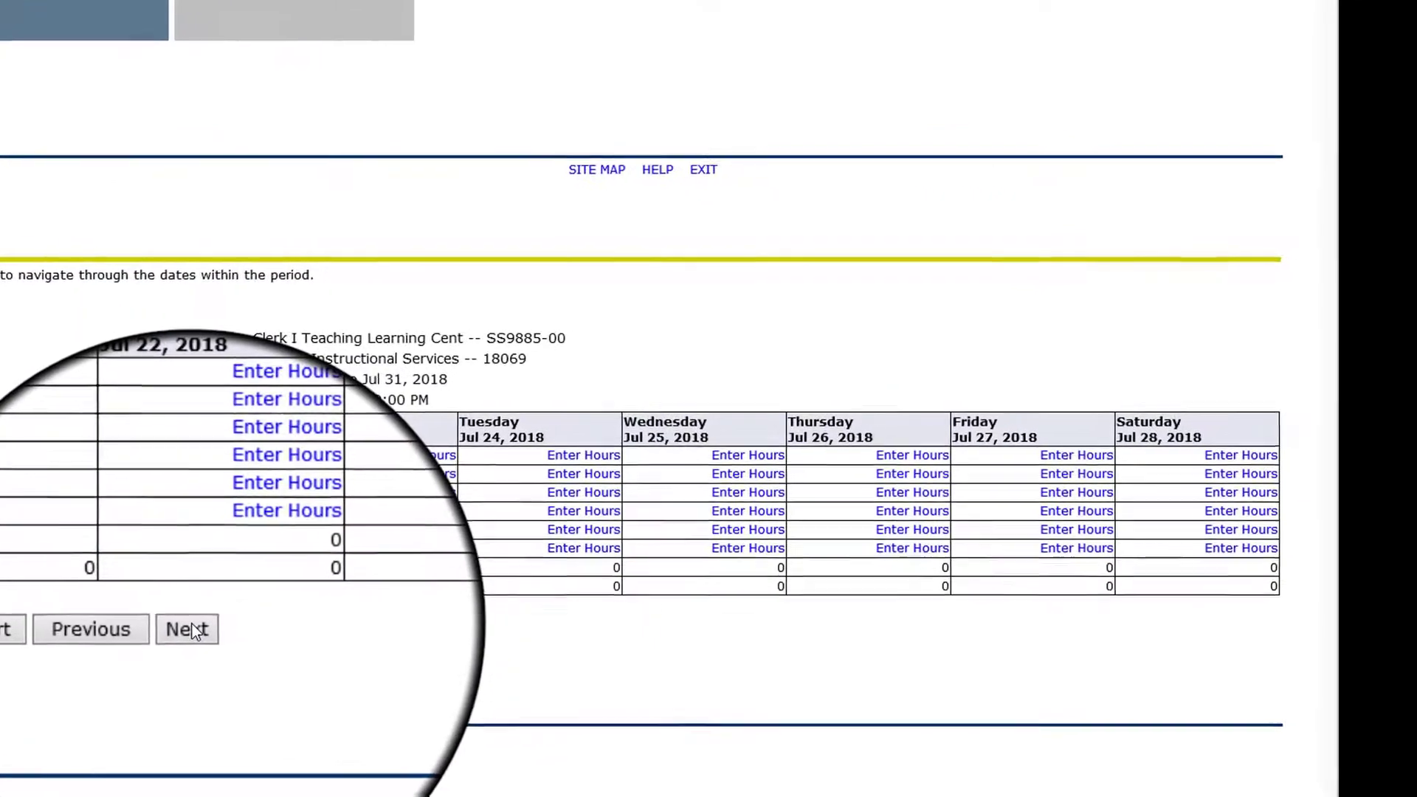
pyautogui.click(78, 633)
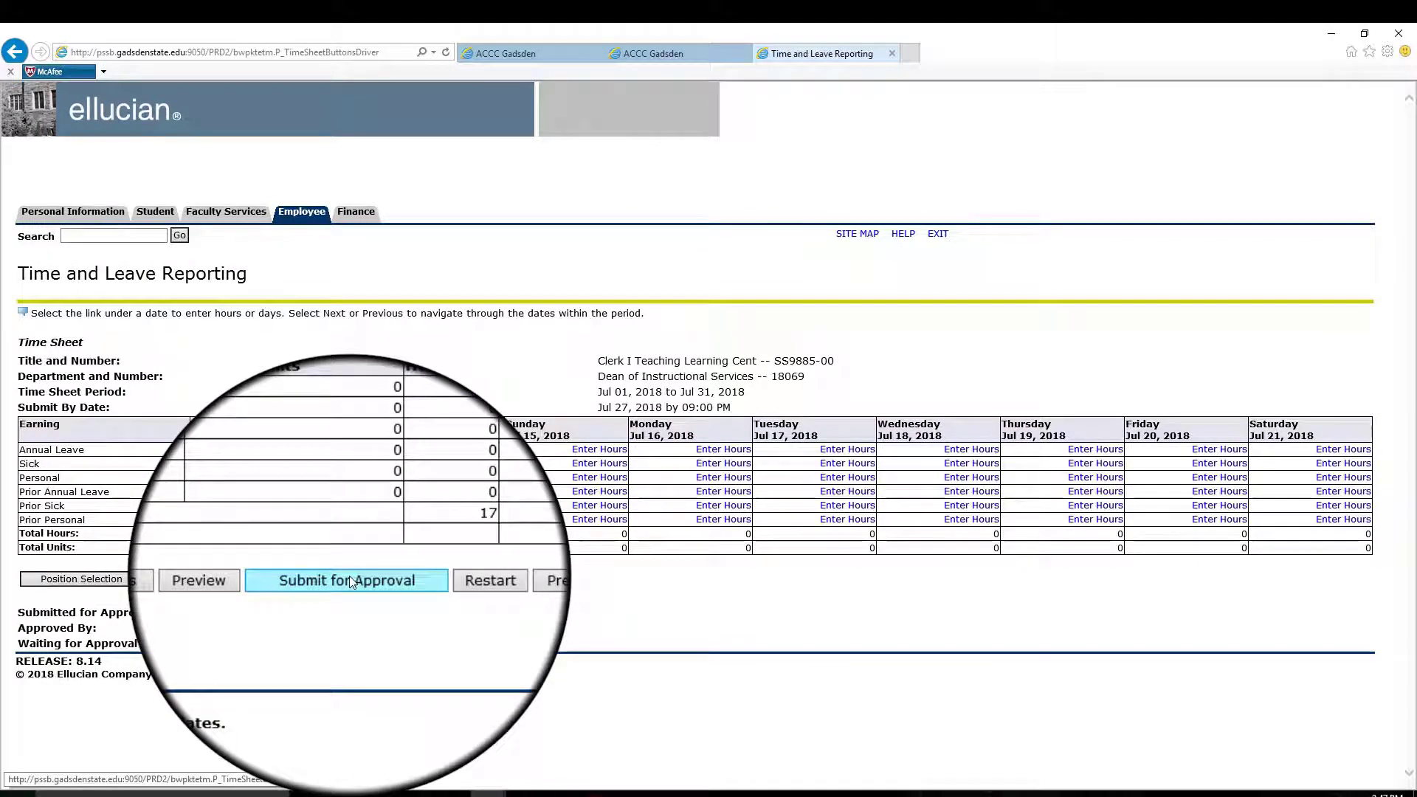
# Submit the July time sheet for approval and enter the PIN on the certification page
pyautogui.click(348, 580)
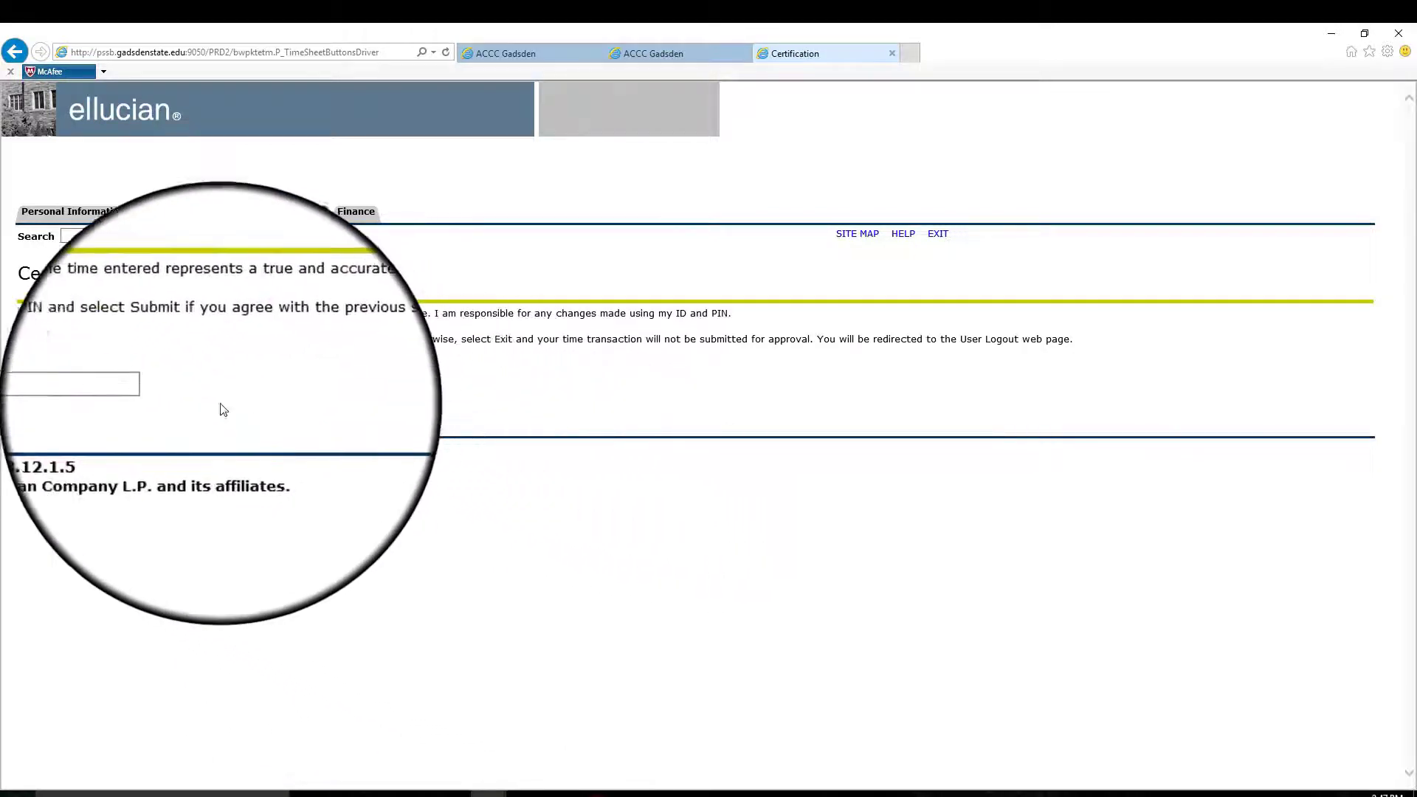
pyautogui.click(83, 389)
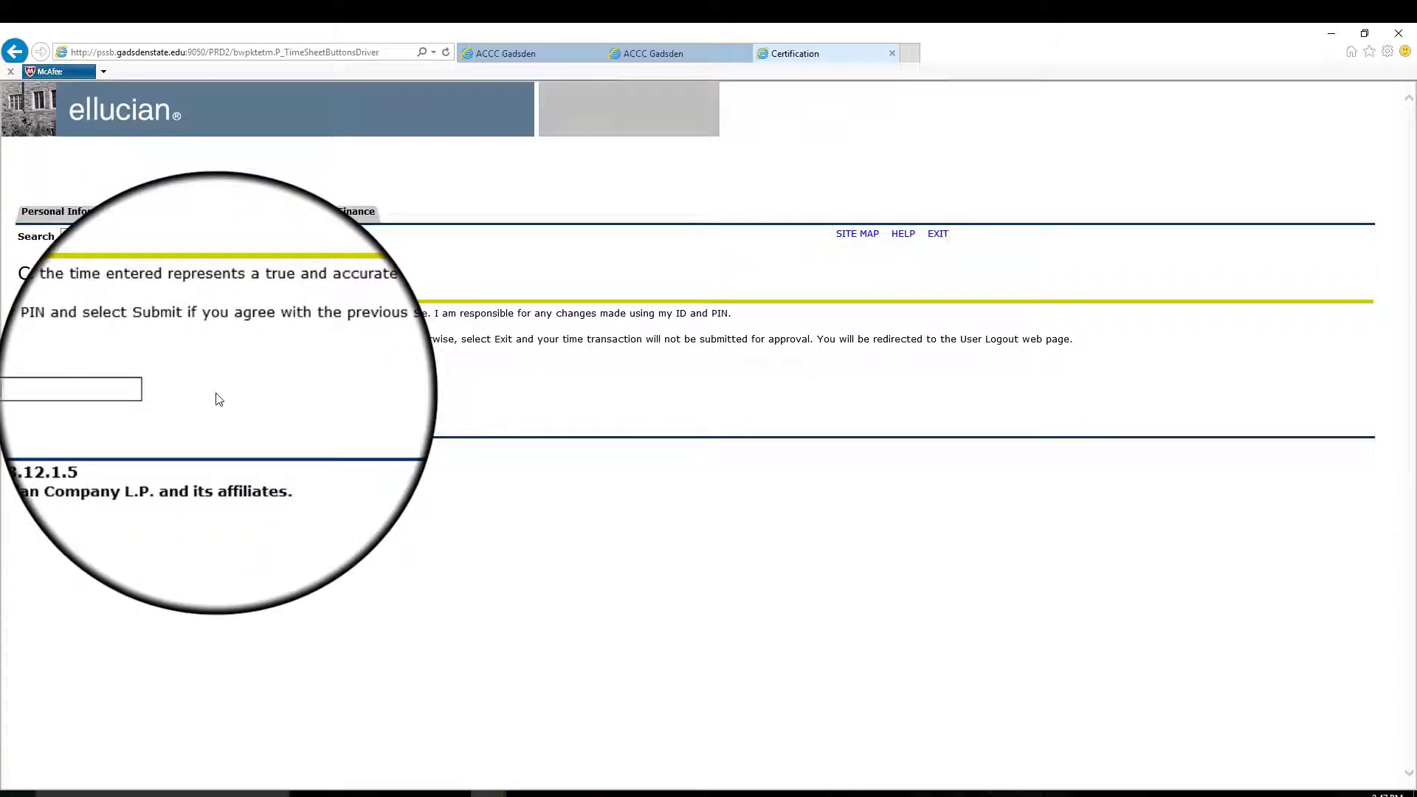
pyautogui.write('******')
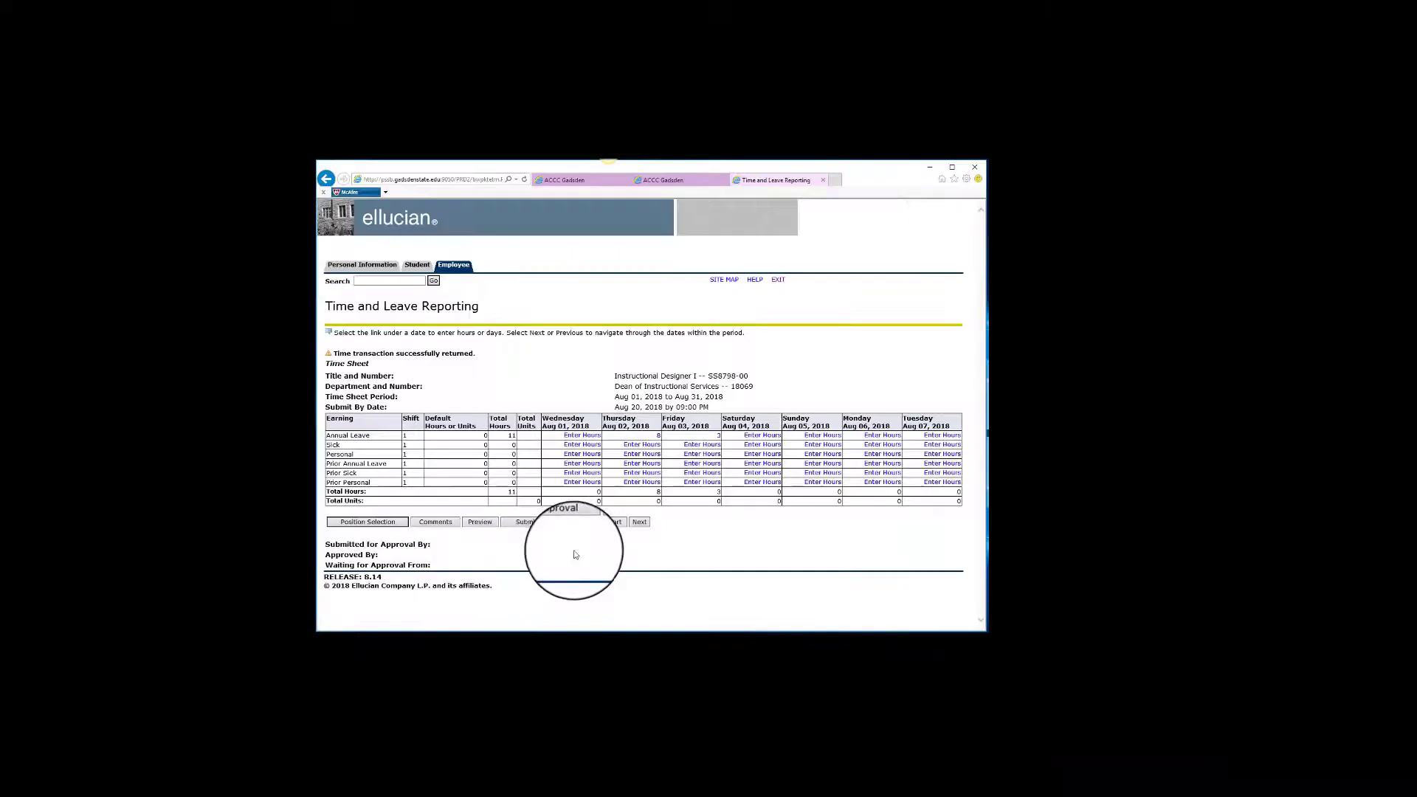
# Record and save 7 hours of Sick leave for Aug 01, 2018 on the returned time sheet, and submit it for approval
pyautogui.click(582, 435)
pyautogui.click(586, 439)
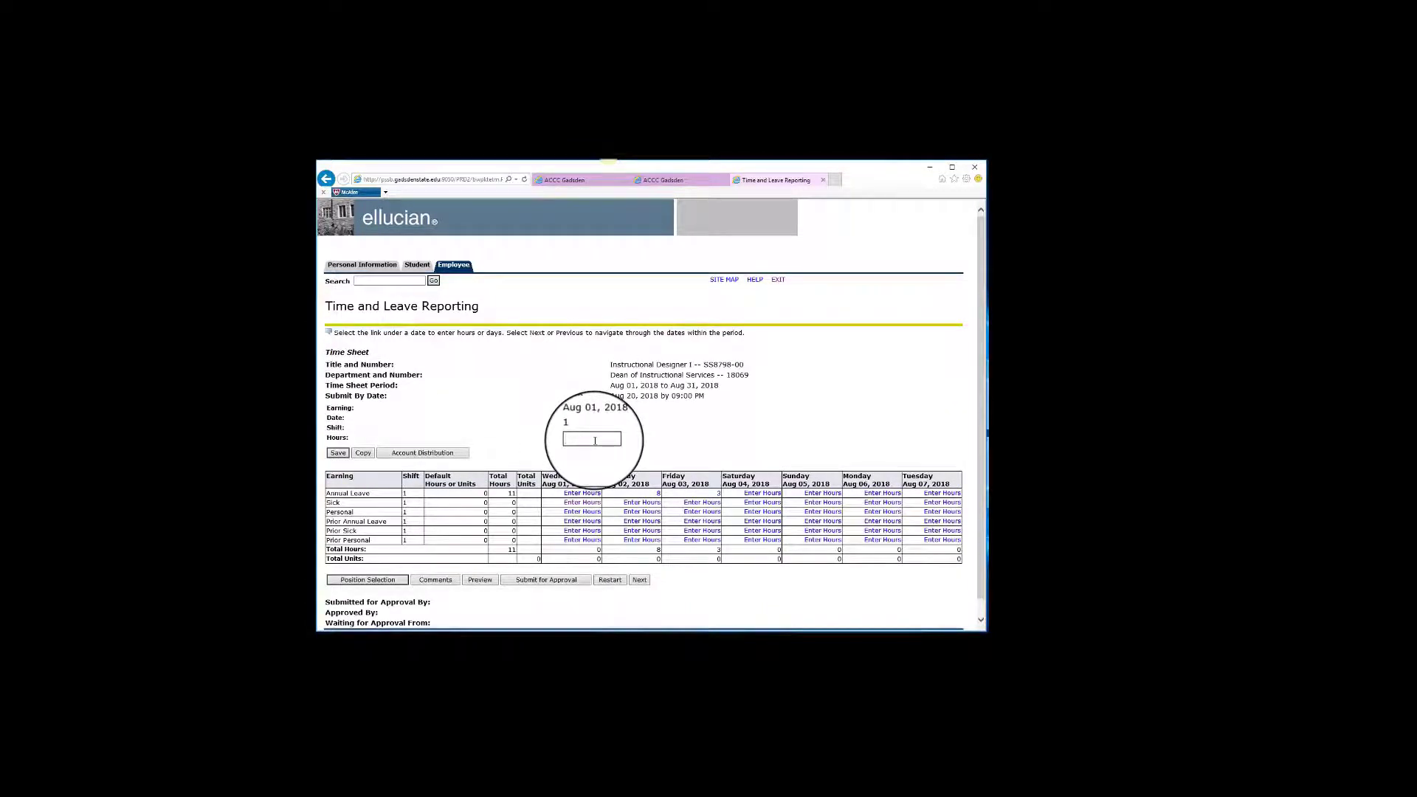
pyautogui.write('7')
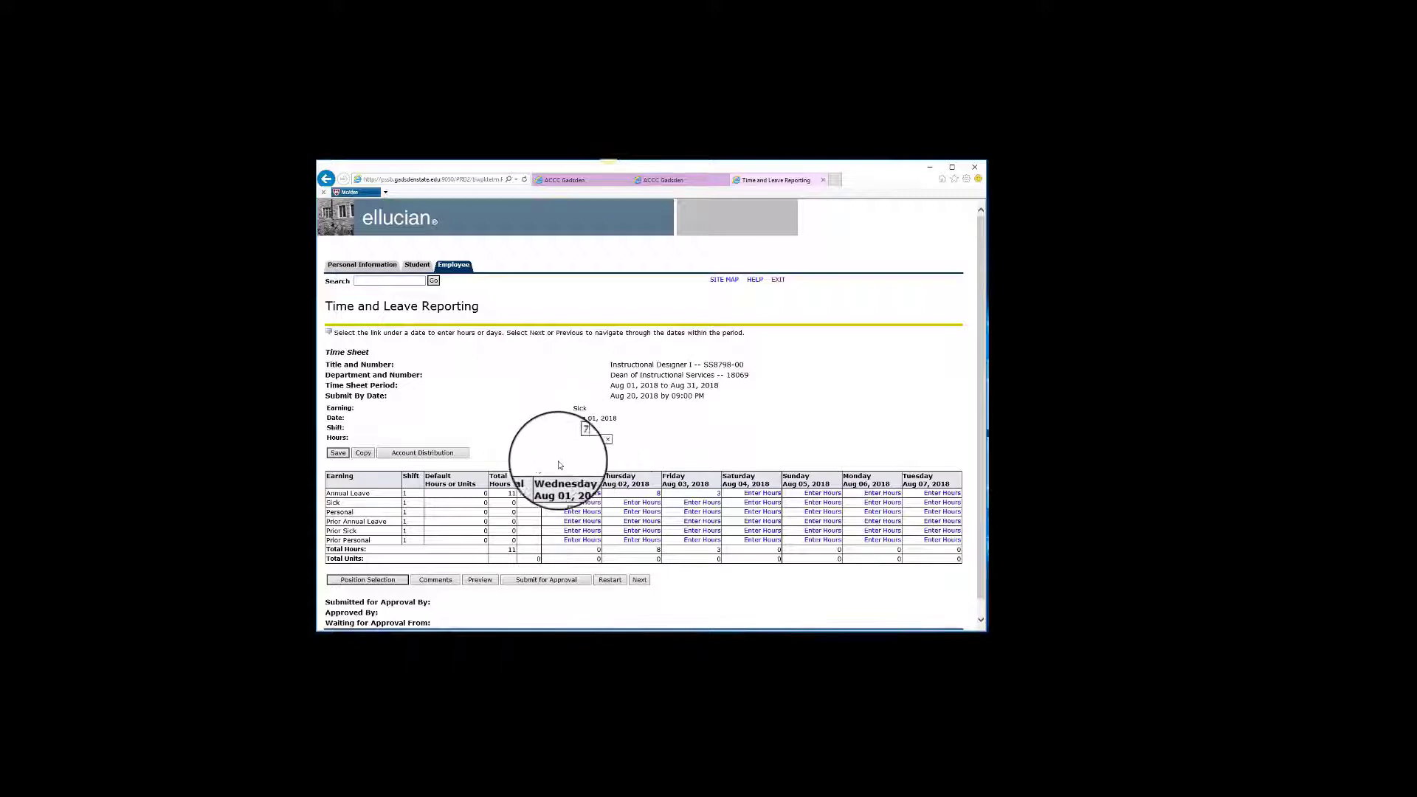
pyautogui.click(338, 452)
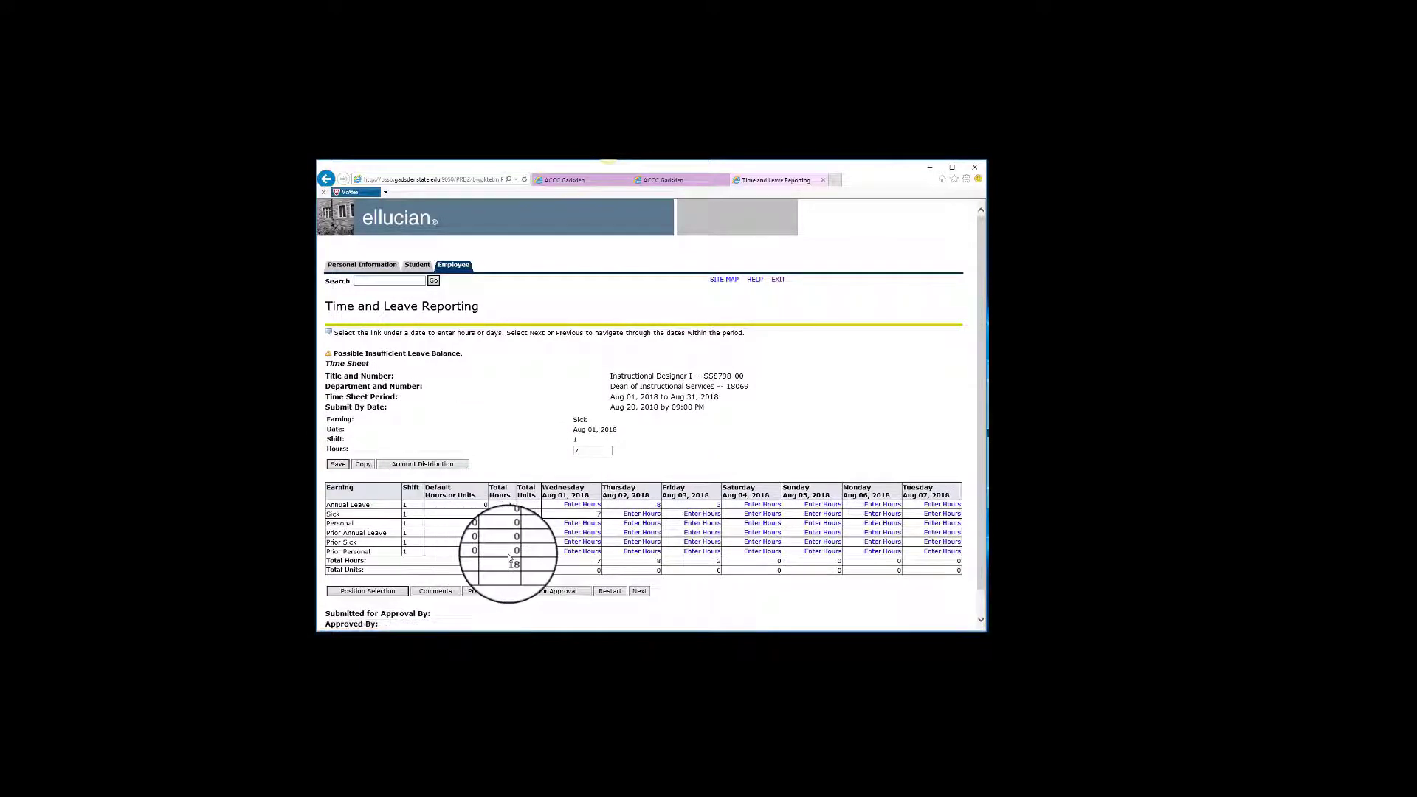
pyautogui.click(537, 598)
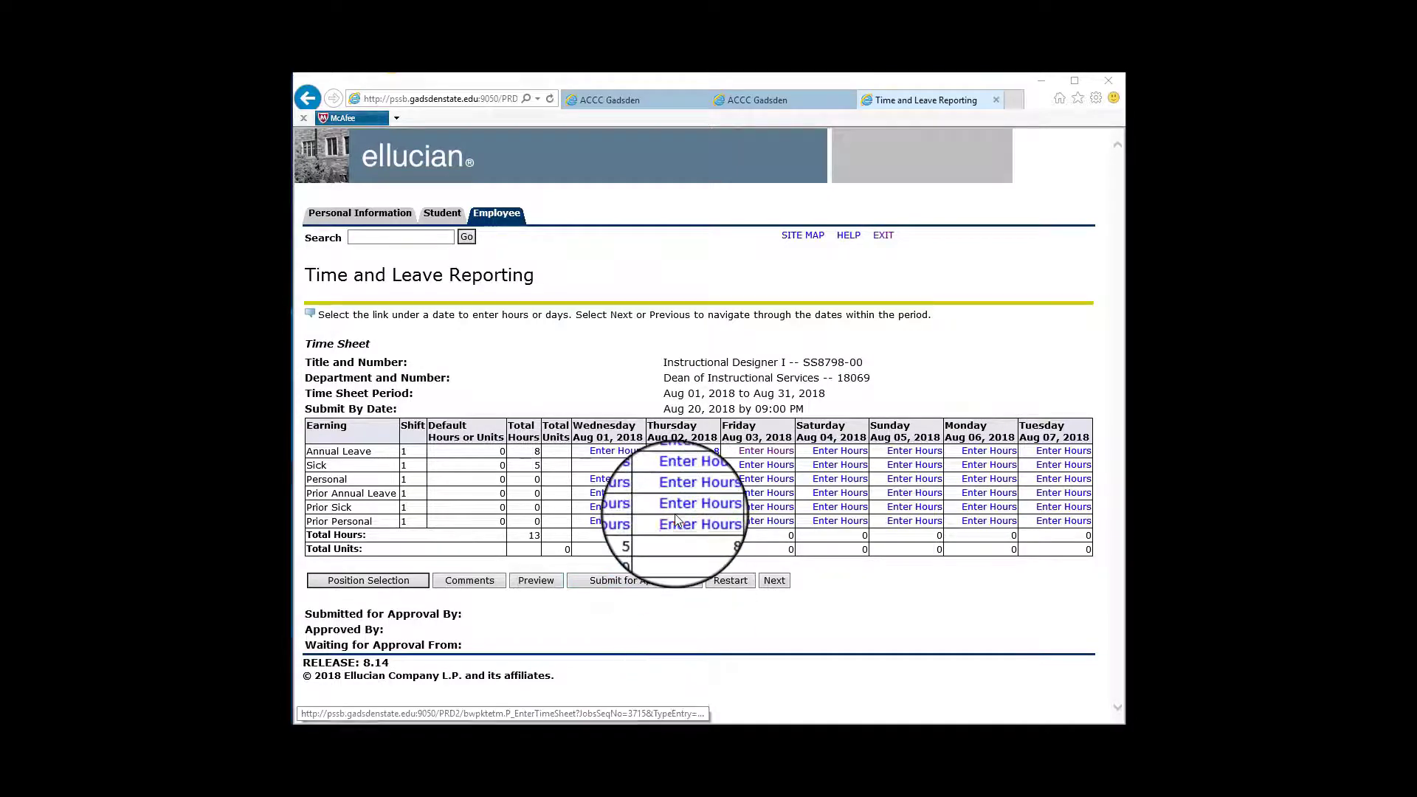
# Change the Sick hours for Aug 01, 2018 to 3 and save the entry
pyautogui.click(643, 465)
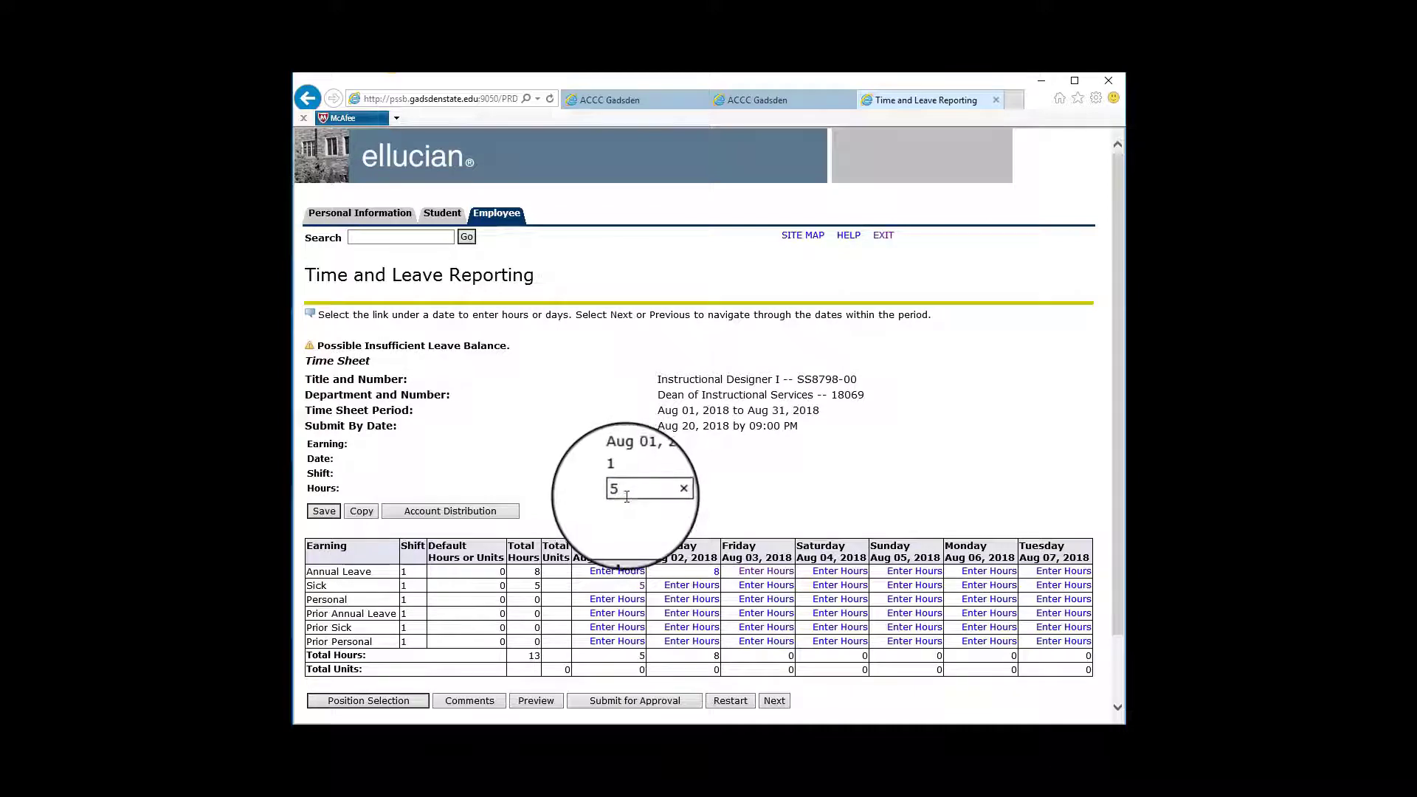
pyautogui.press('BackSpace')
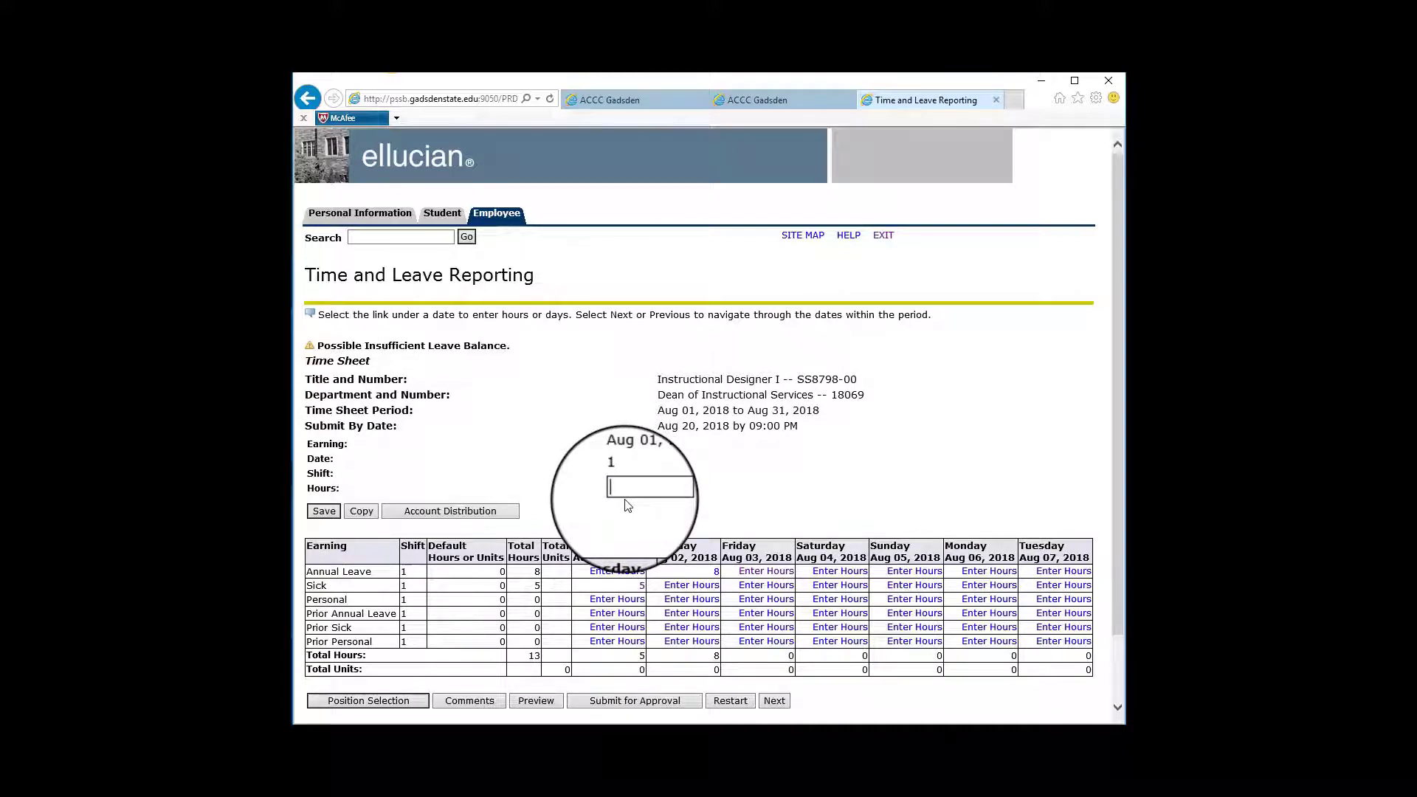
pyautogui.write('3')
pyautogui.click(324, 510)
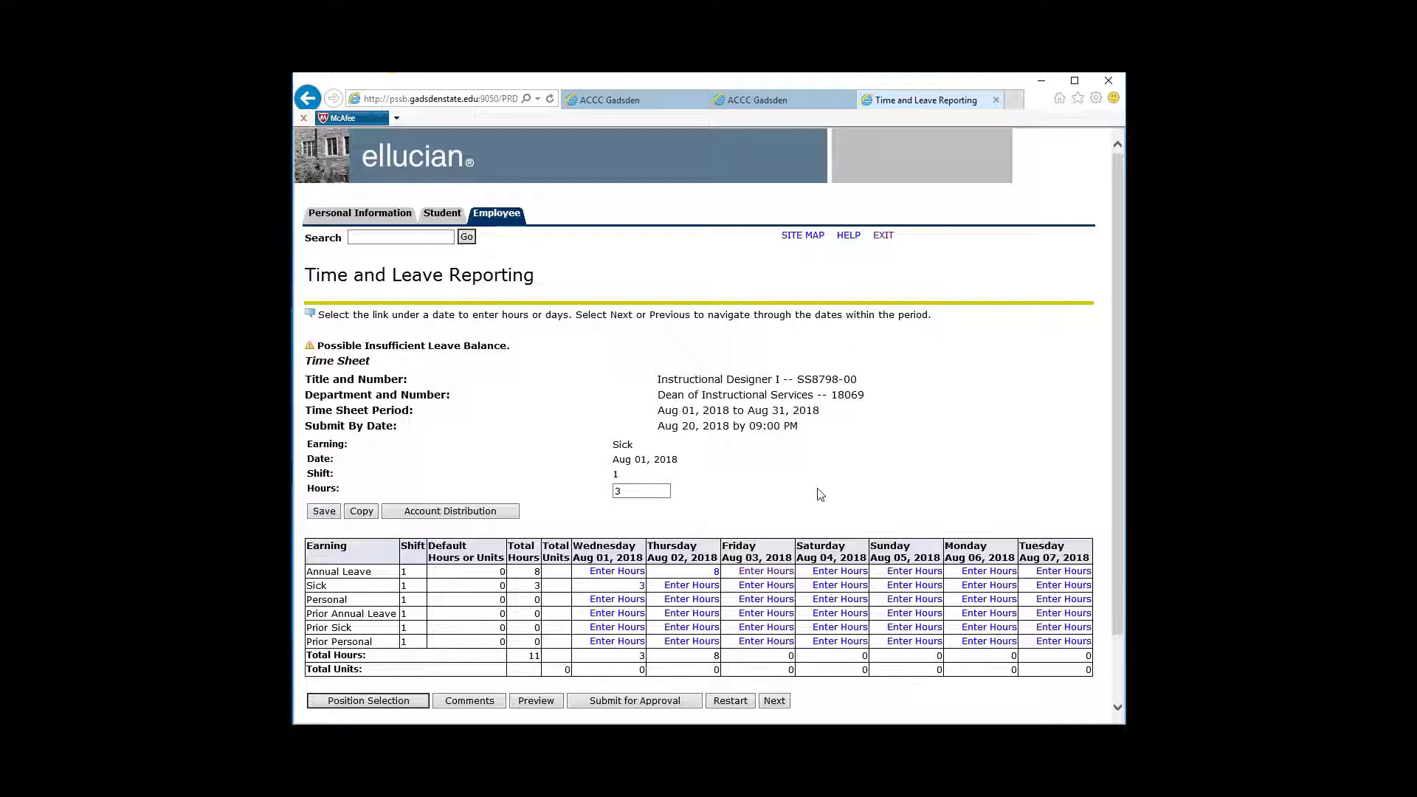
# Clear the Annual Leave hours for Aug 02, 2018 and save the entry
pyautogui.click(716, 573)
pyautogui.click(632, 488)
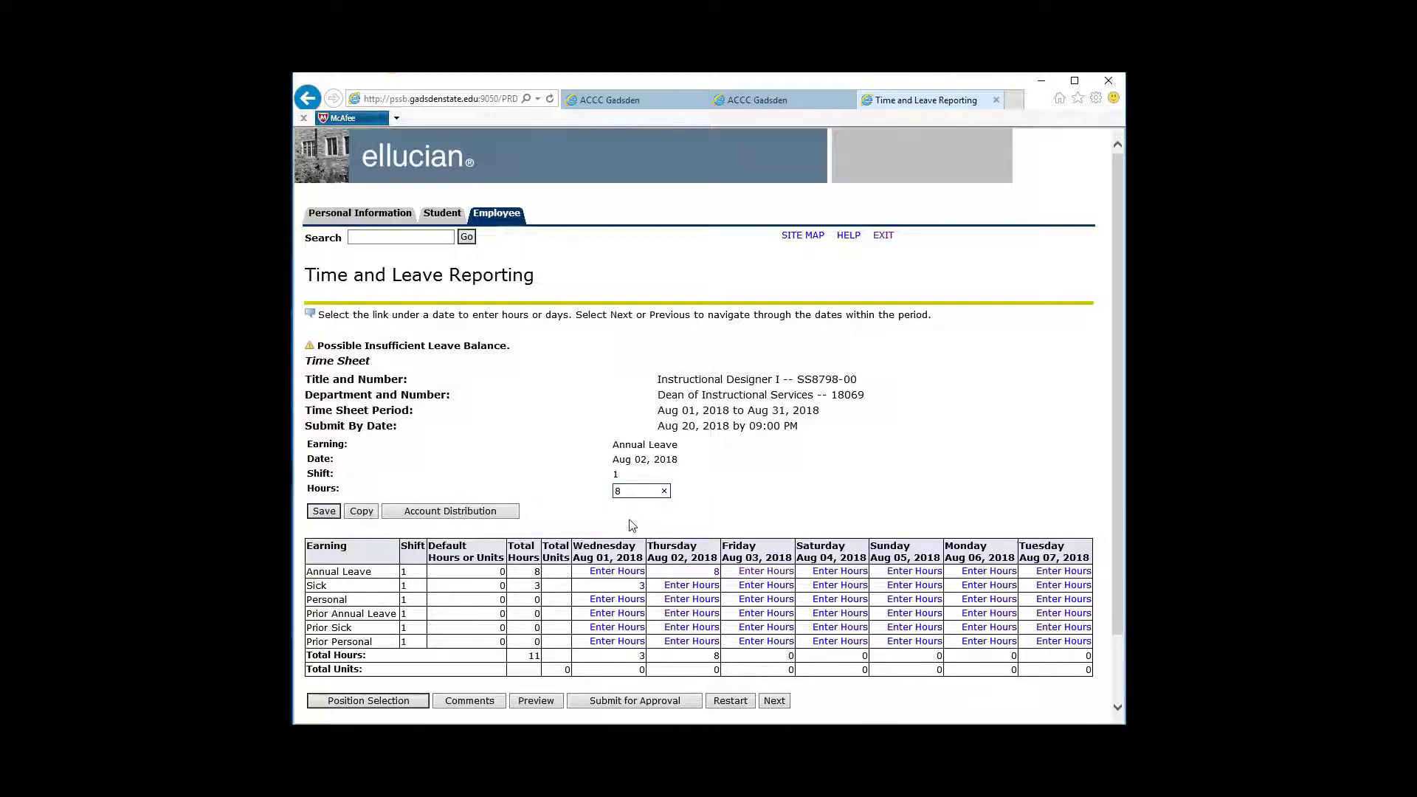
pyautogui.press('BackSpace')
pyautogui.click(323, 512)
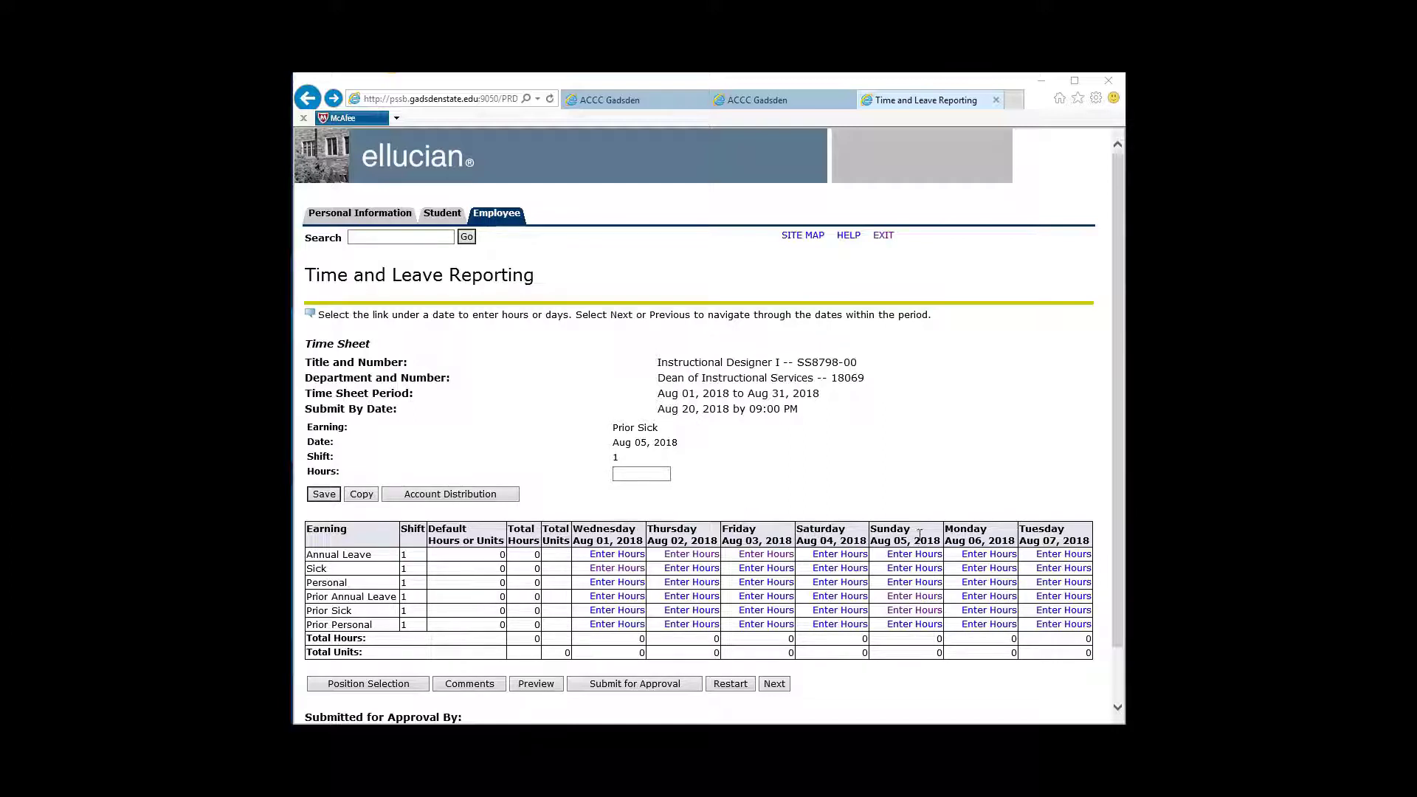
# Record and save 1 hour of Prior Personal and 9 hours of Prior Sick leave for Aug 05, 2018
pyautogui.click(916, 624)
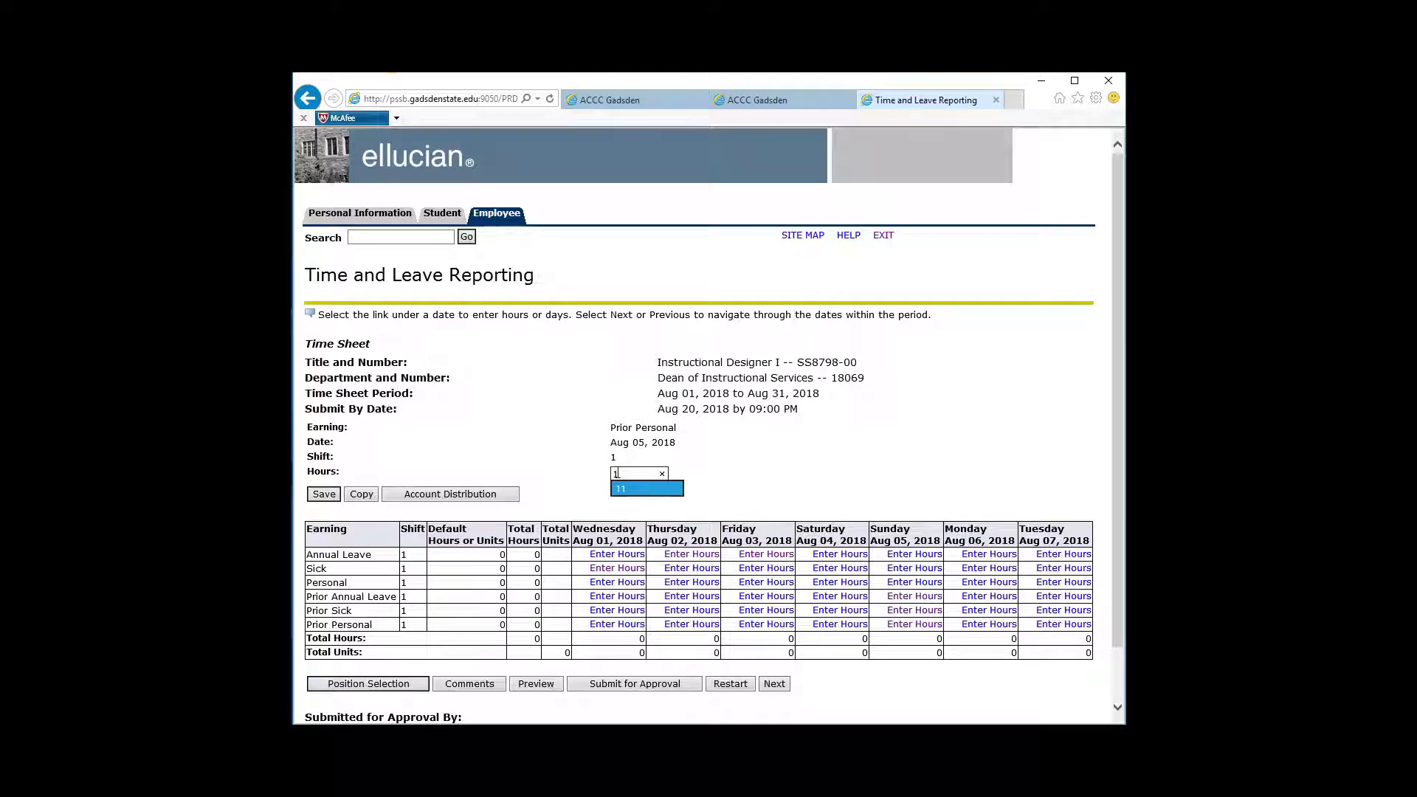
pyautogui.click(323, 493)
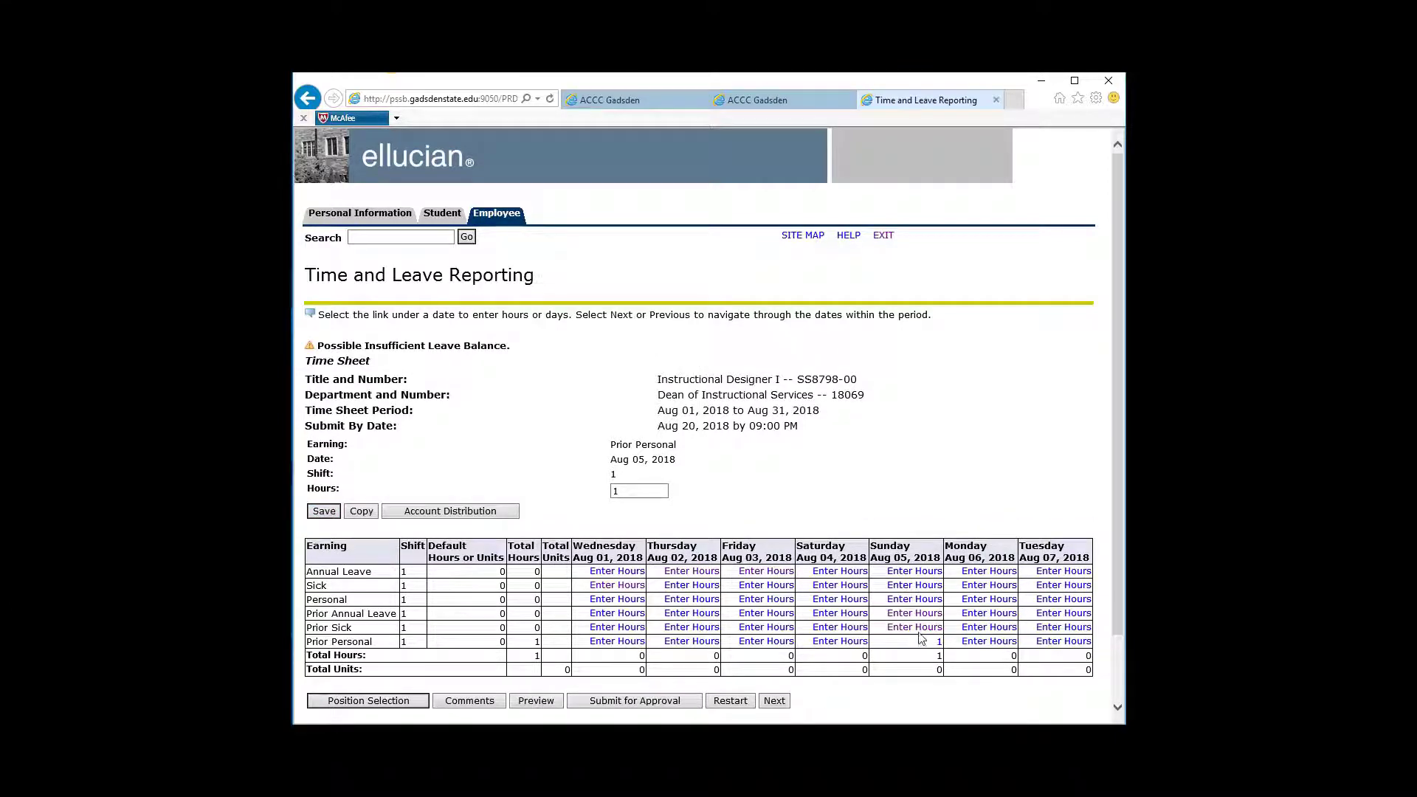
pyautogui.click(915, 628)
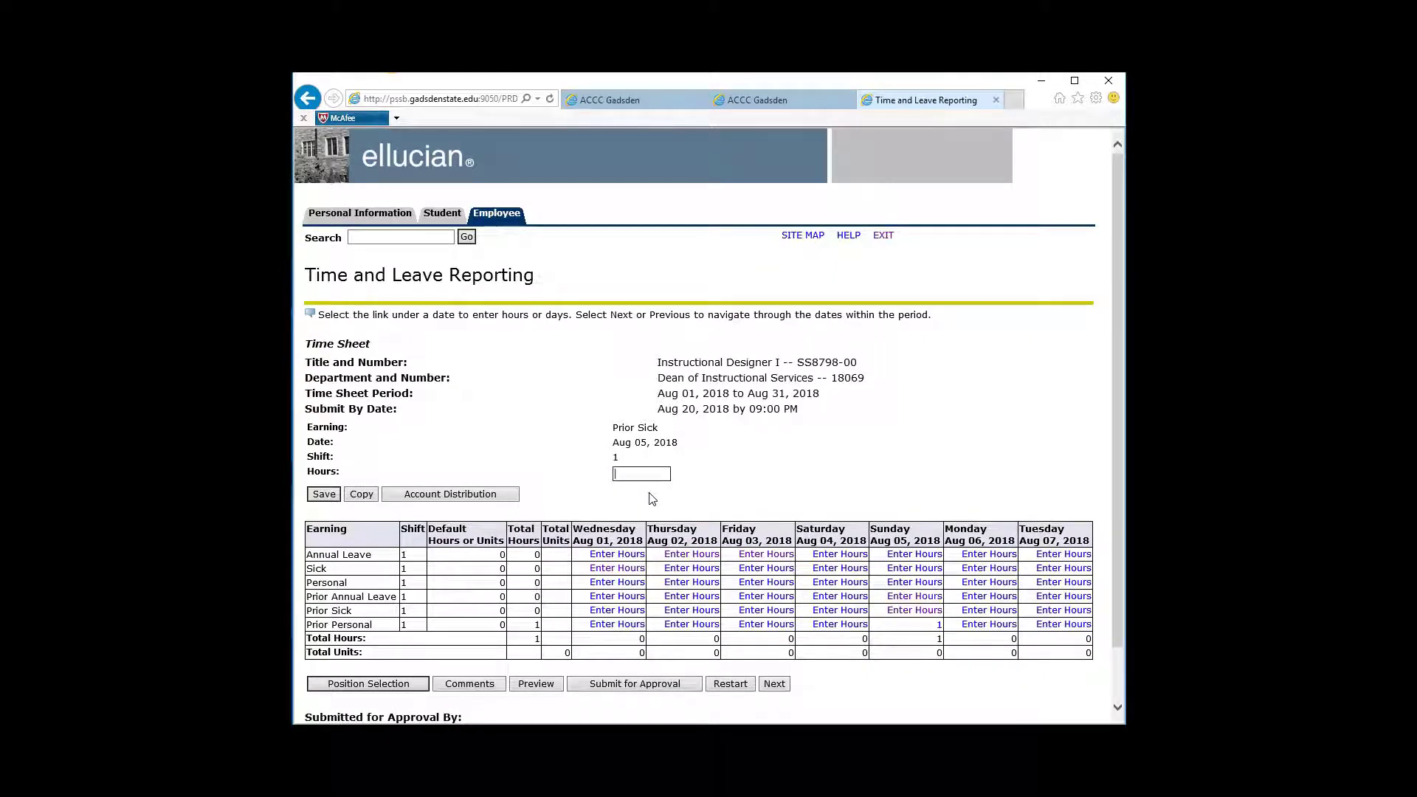
pyautogui.write('9')
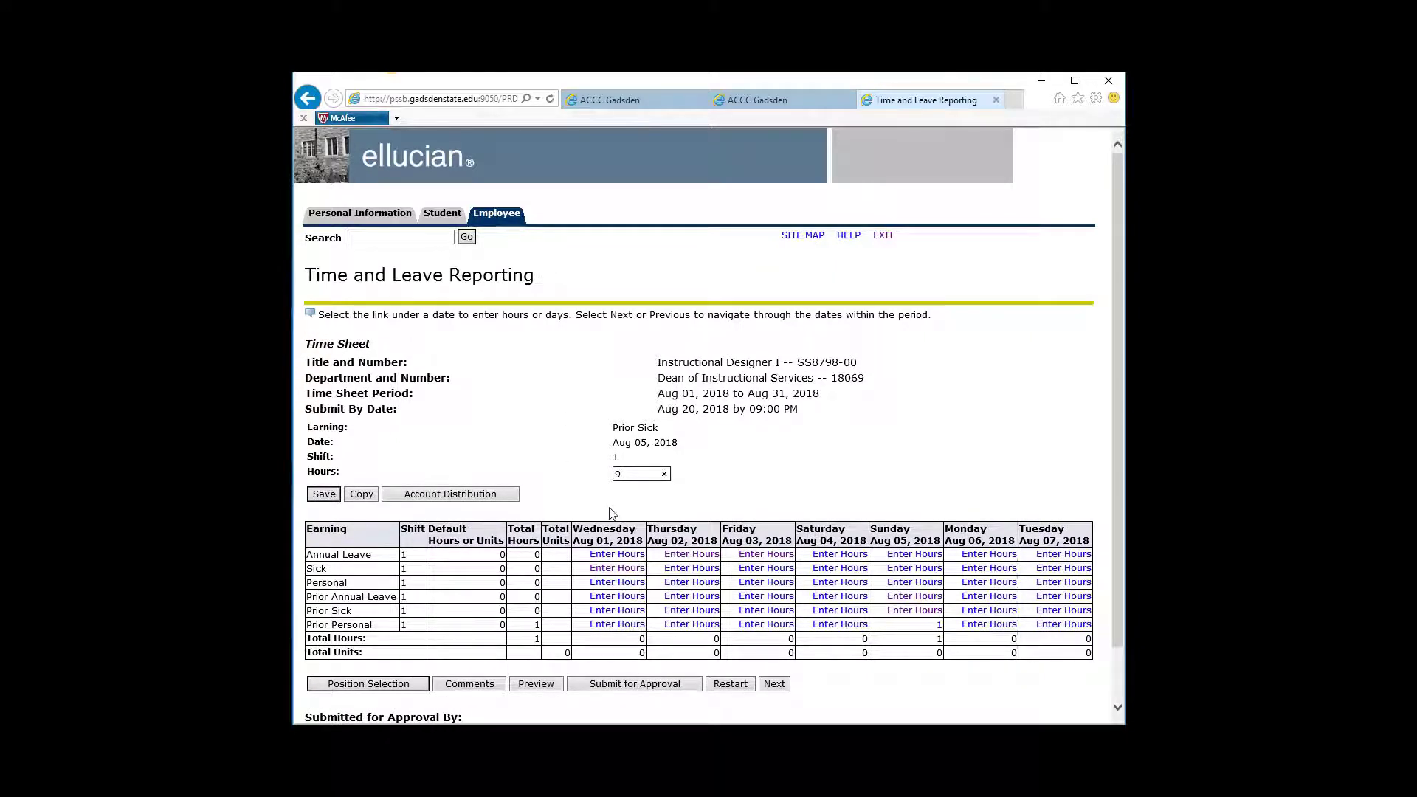
pyautogui.click(323, 494)
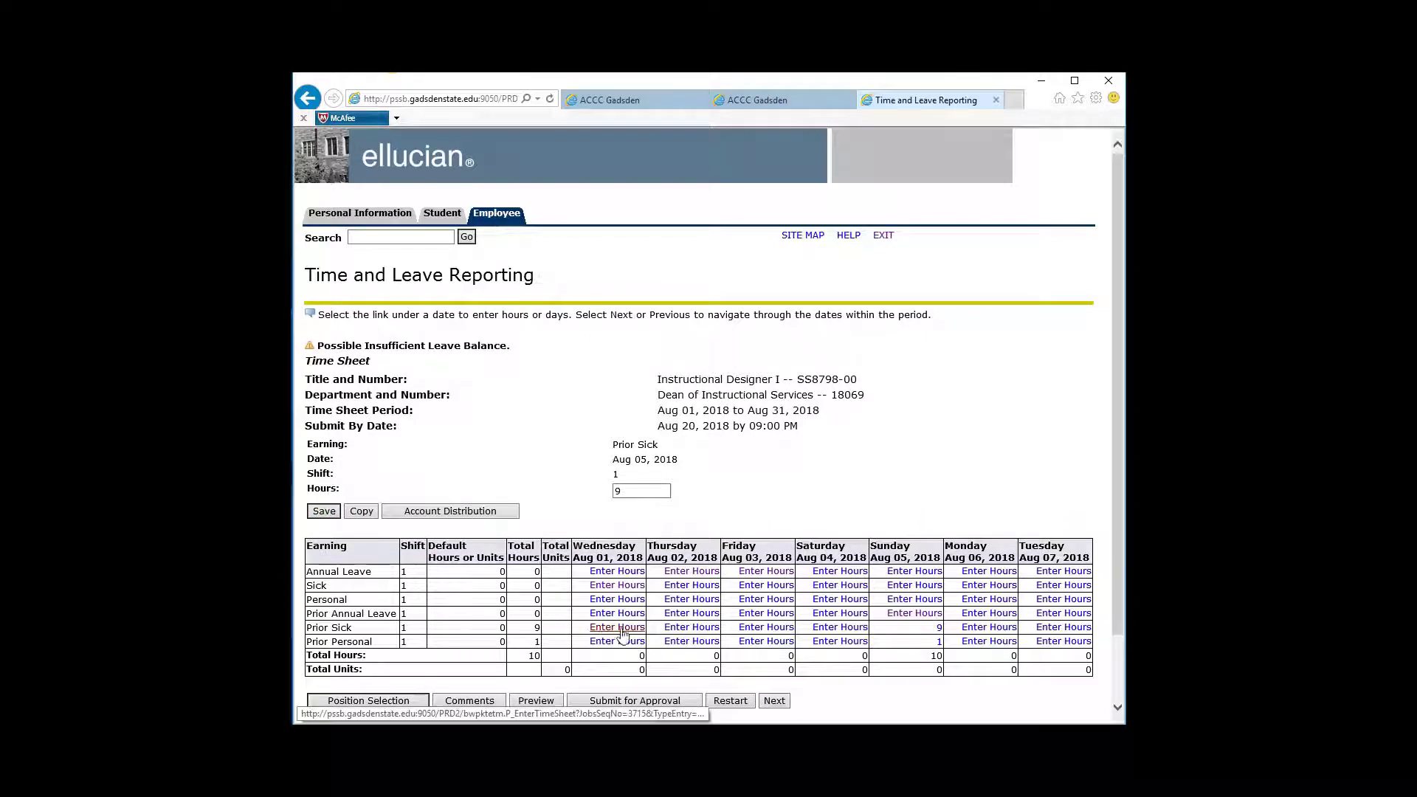
# Save the comment "July 24 - Sick Leave: 9 hours, July 27 - Sick Leave: 2 hours, July 25 - Personal Leave: 1 hr."
pyautogui.click(468, 701)
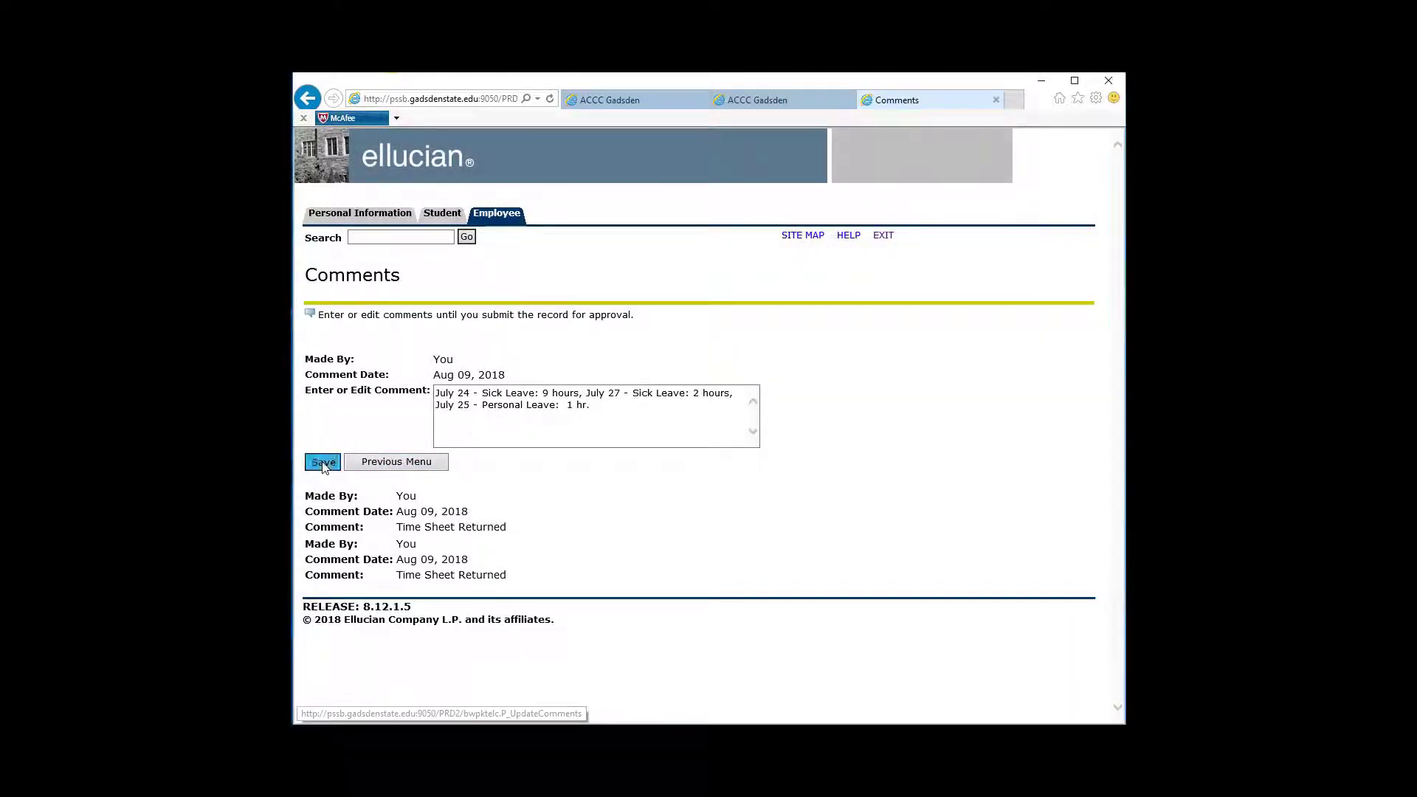
pyautogui.click(411, 470)
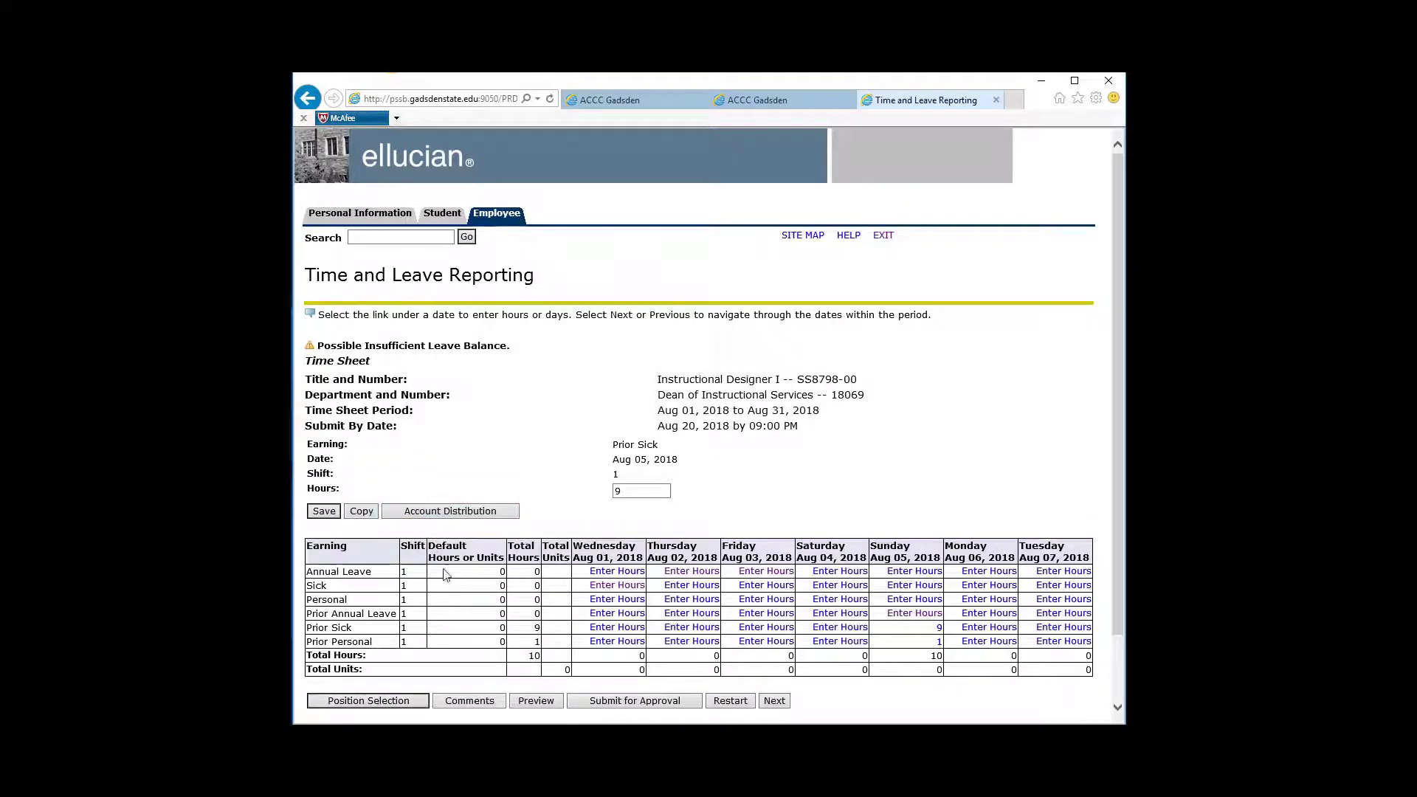
# Preview the summary of reported time with its comments and return to the time sheet
pyautogui.click(532, 700)
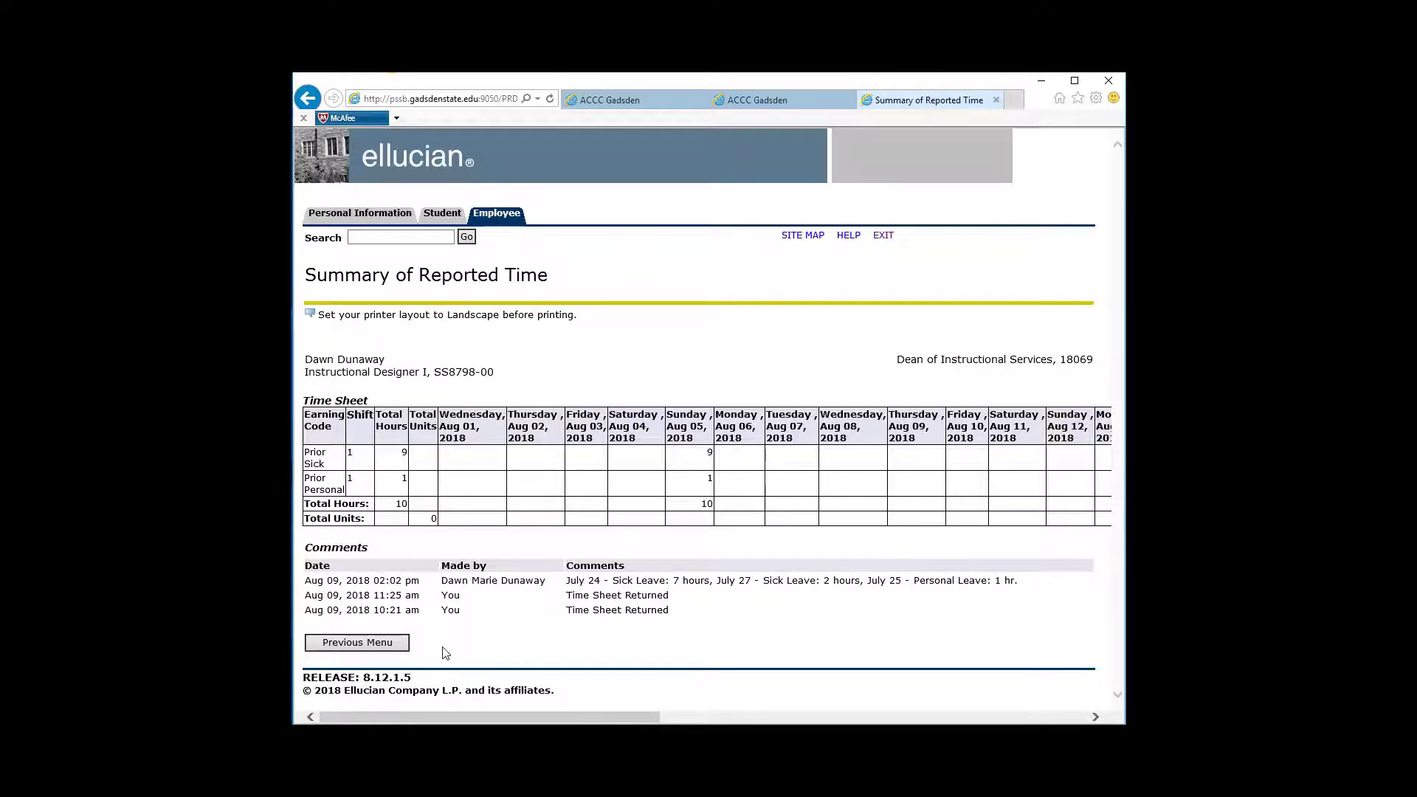
pyautogui.click(390, 646)
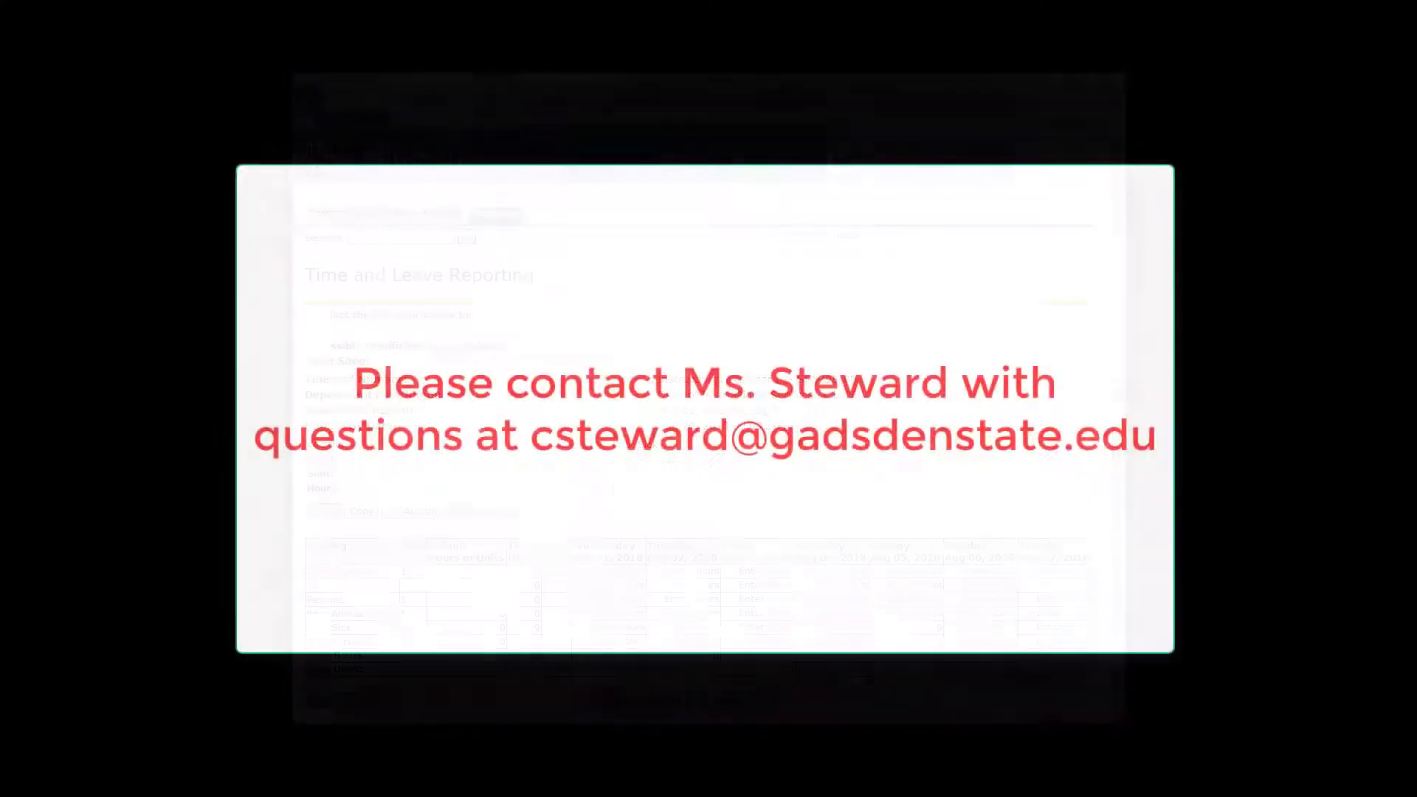